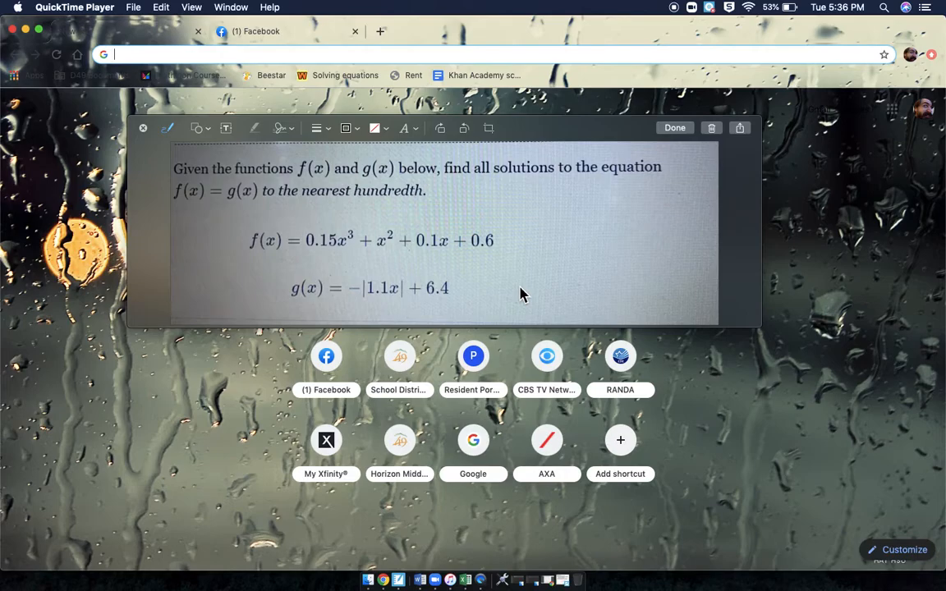
# Search the web for desmos, reposition the floating problem image, and open the Desmos graphing calculator.
pyautogui.click(301, 56)
pyautogui.write('des')
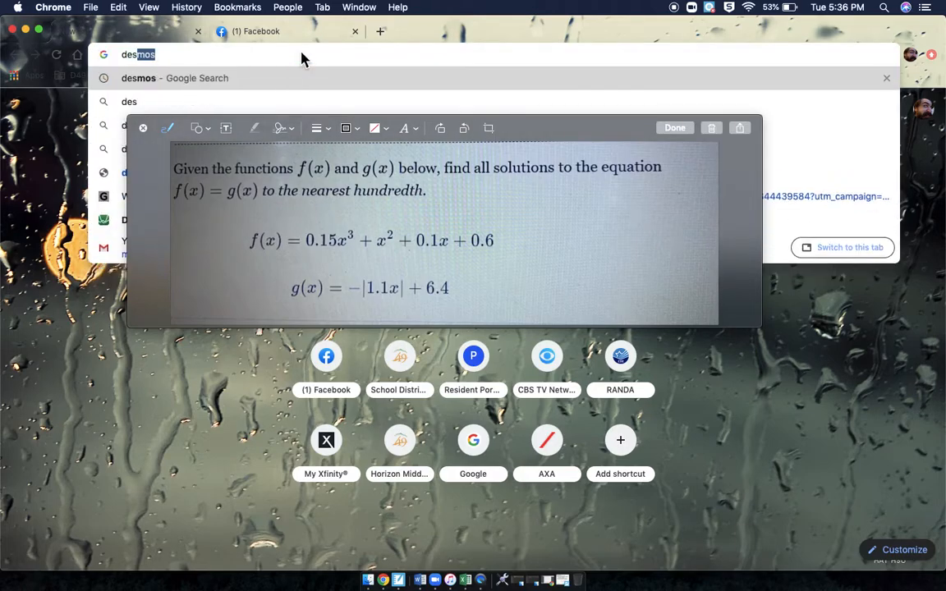
pyautogui.press('Return')
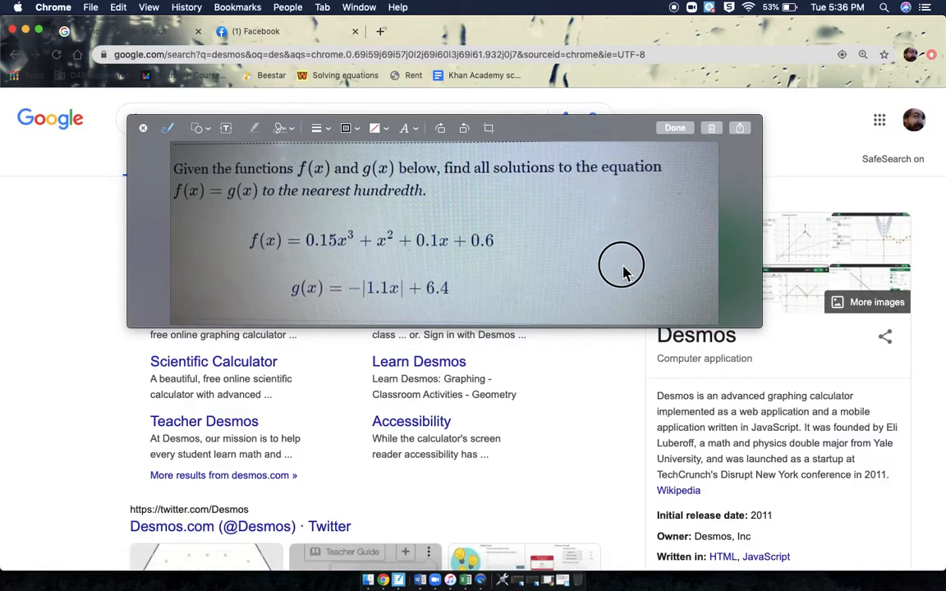
pyautogui.moveTo(605, 137); pyautogui.dragTo(589, 410)
pyautogui.click(220, 305)
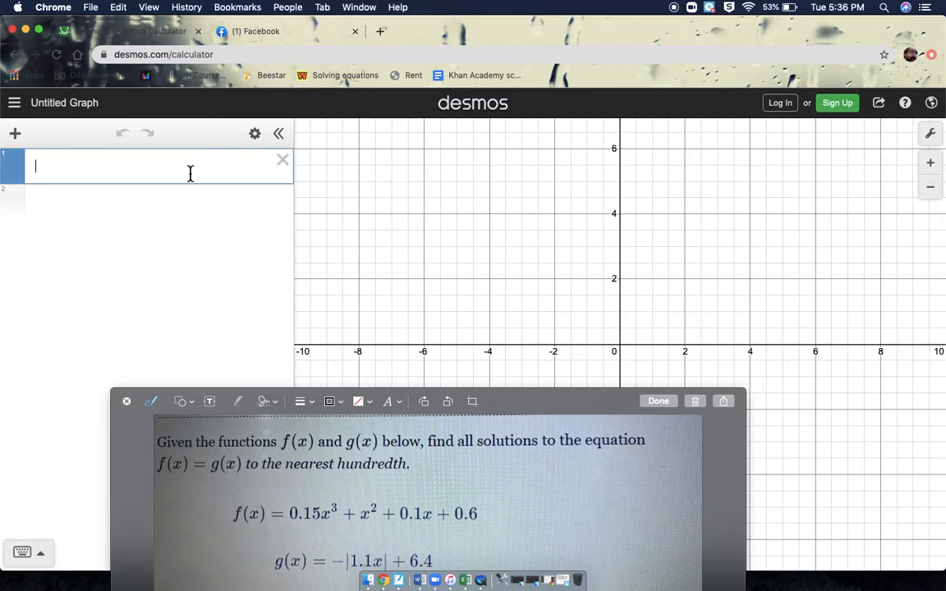
# Begin the first expression with y = 0.15x³.
pyautogui.write('y=')
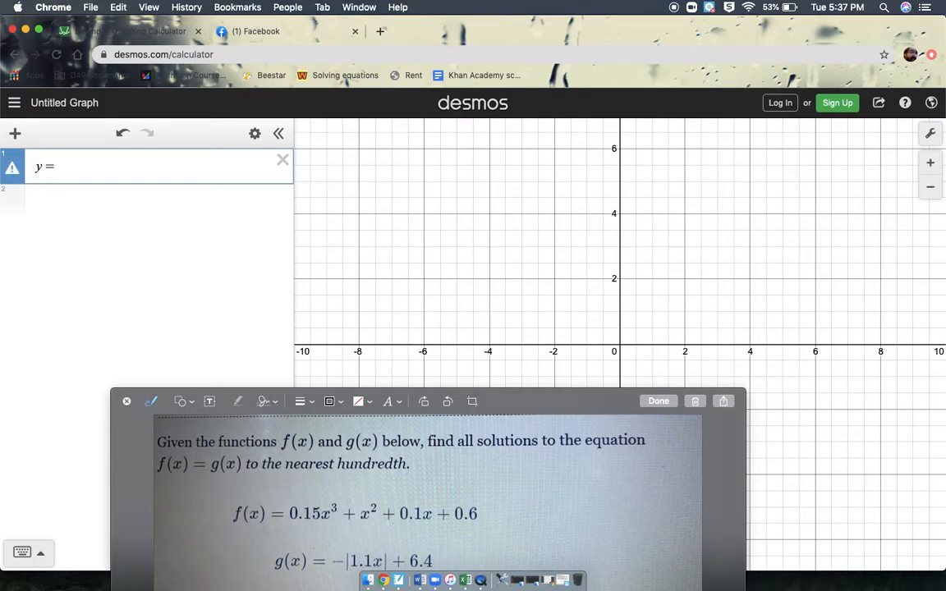
pyautogui.write('0.15')
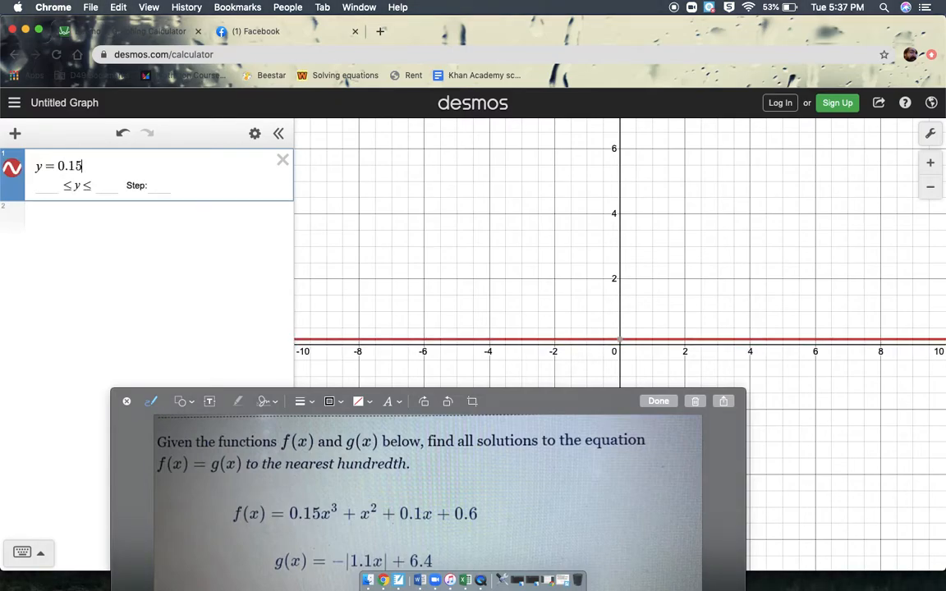
pyautogui.write('x')
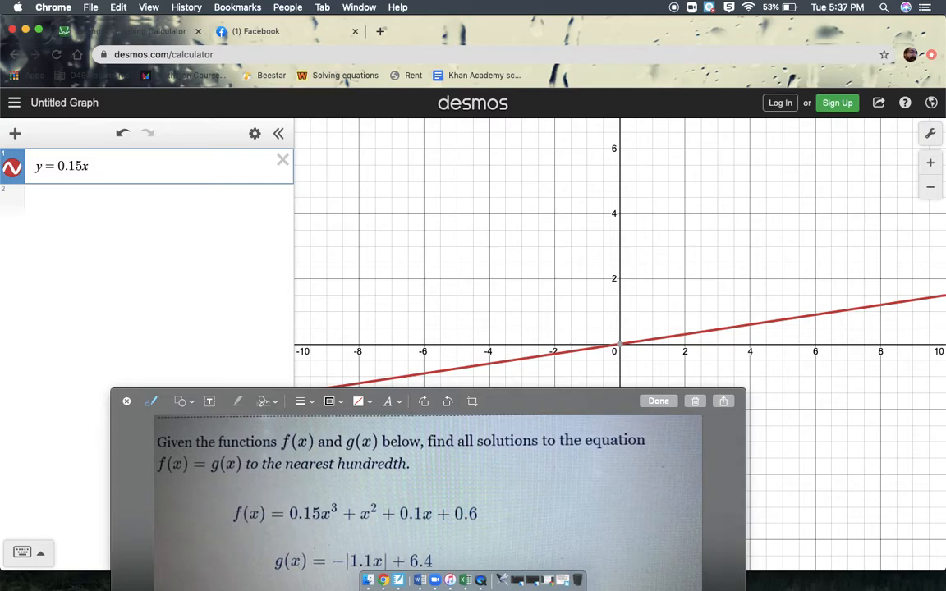
pyautogui.write('^3')
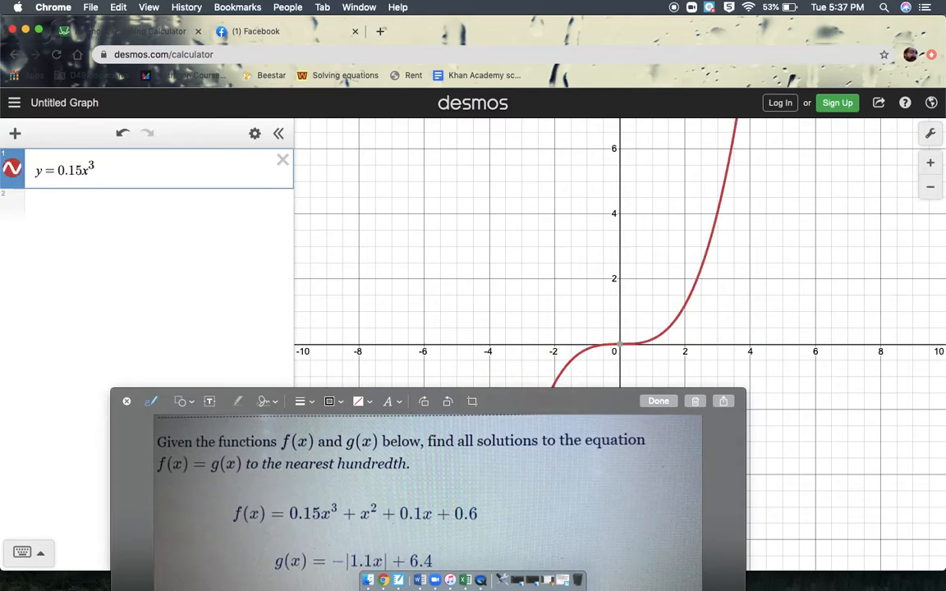
pyautogui.write('^')
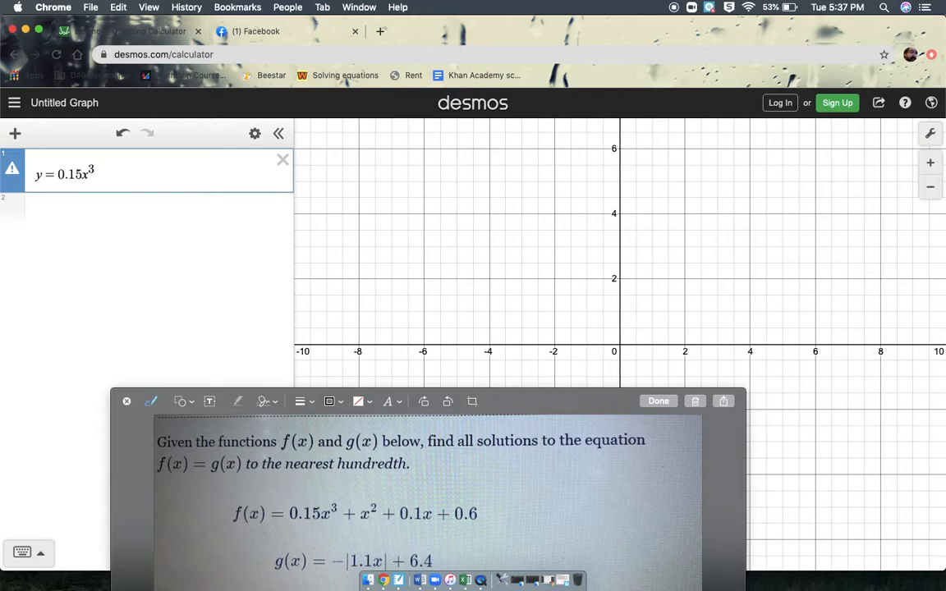
# Enlarge the page slightly and remove the stray empty exponent after x³ in the first expression.
pyautogui.press('super+minus')
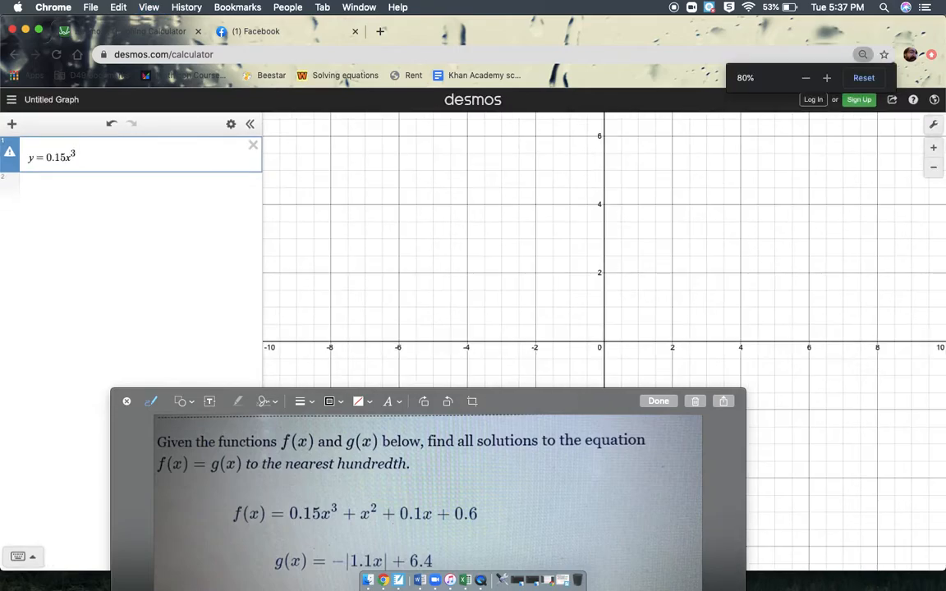
pyautogui.press('super+equal')
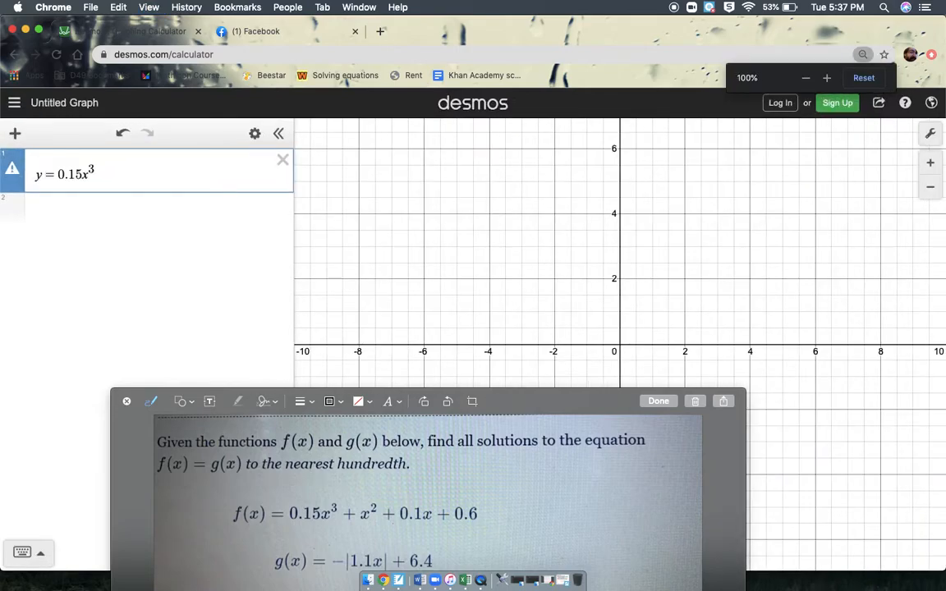
pyautogui.press('super+equal')
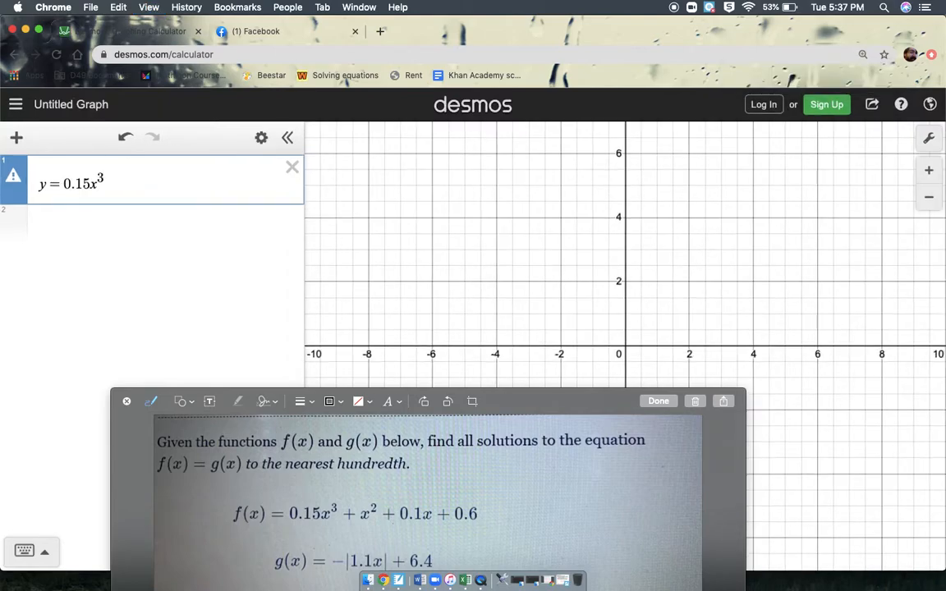
pyautogui.click(127, 188)
pyautogui.click(116, 176)
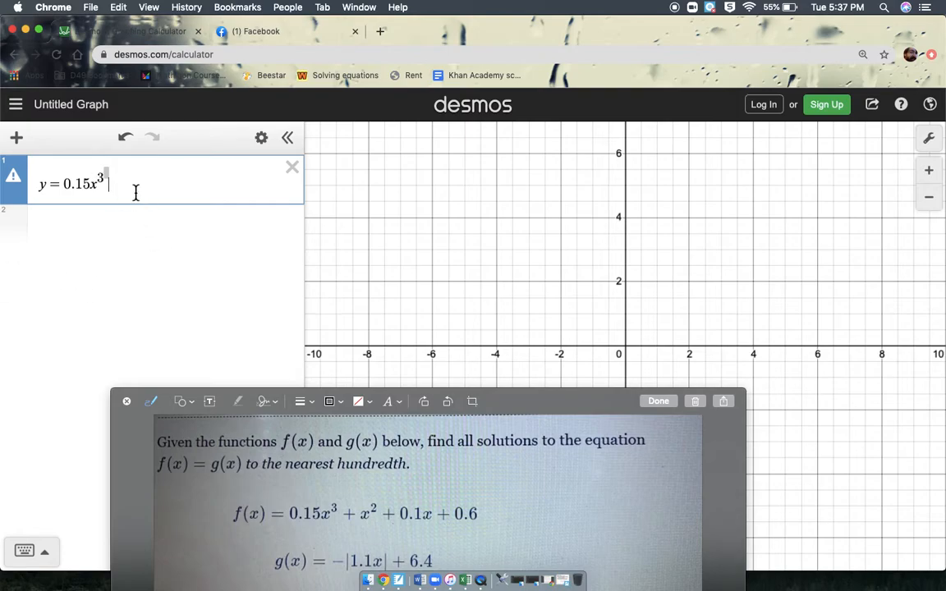
pyautogui.press('BackSpace')
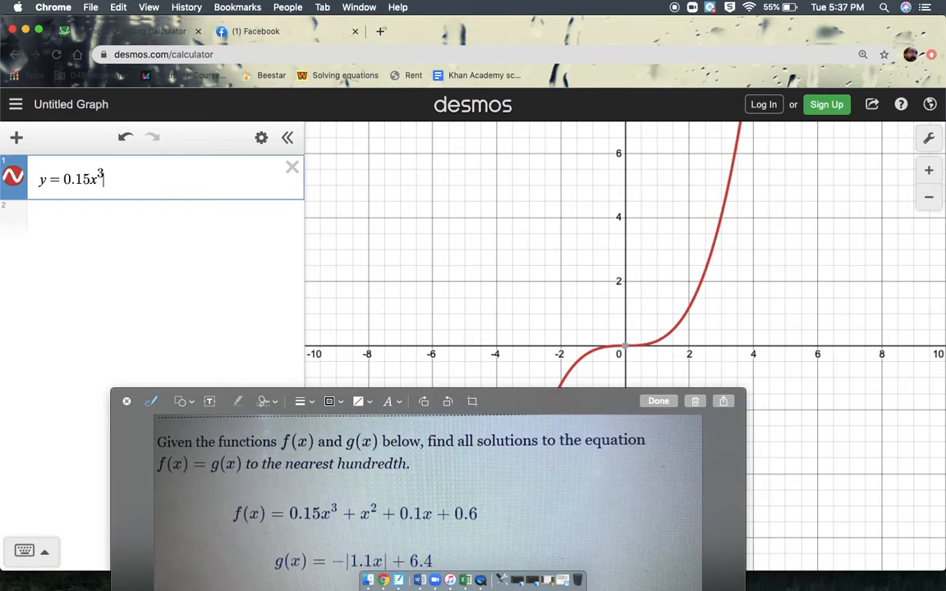
# Show the on-screen math keypad and append + x² to the first expression, with the problem image moved clear of it.
pyautogui.press('Right')
pyautogui.write('+')
pyautogui.press('BackSpace')
pyautogui.write('+')
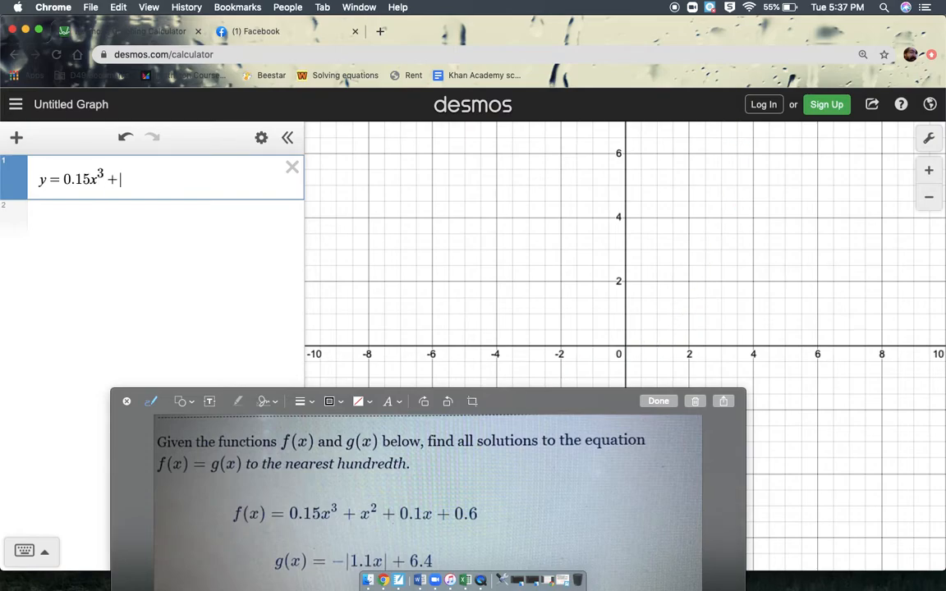
pyautogui.write('x')
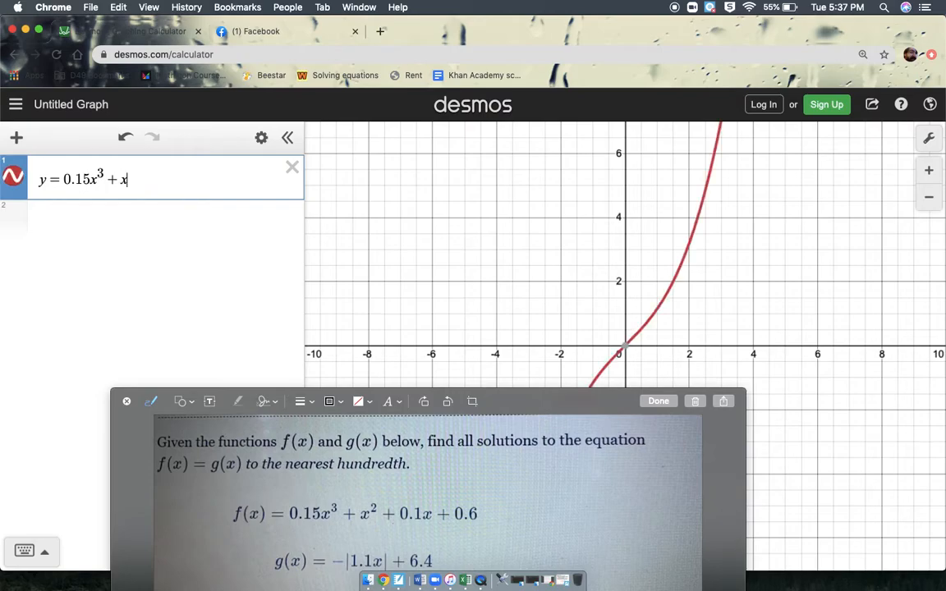
pyautogui.press('super+equal')
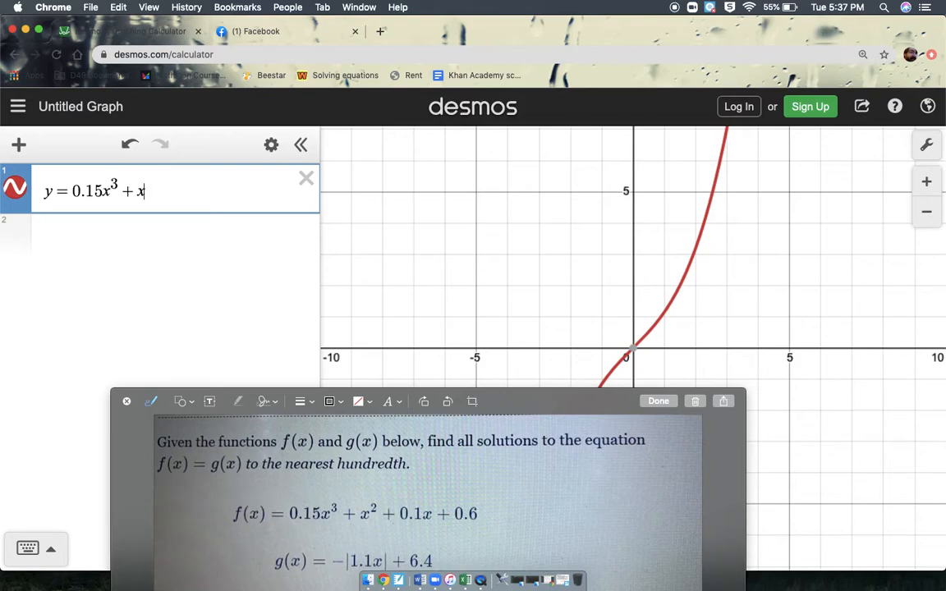
pyautogui.press('super+equal')
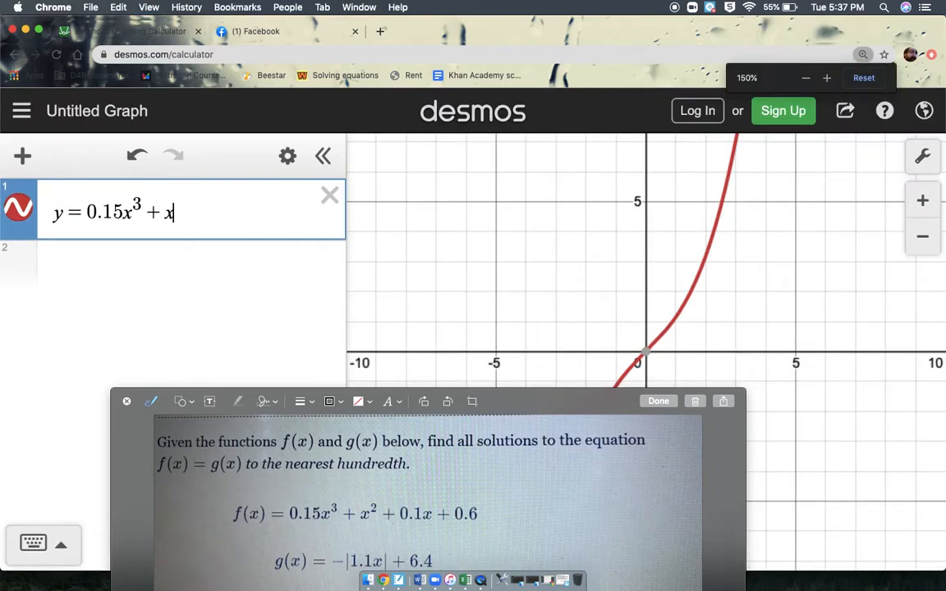
pyautogui.press('super+minus')
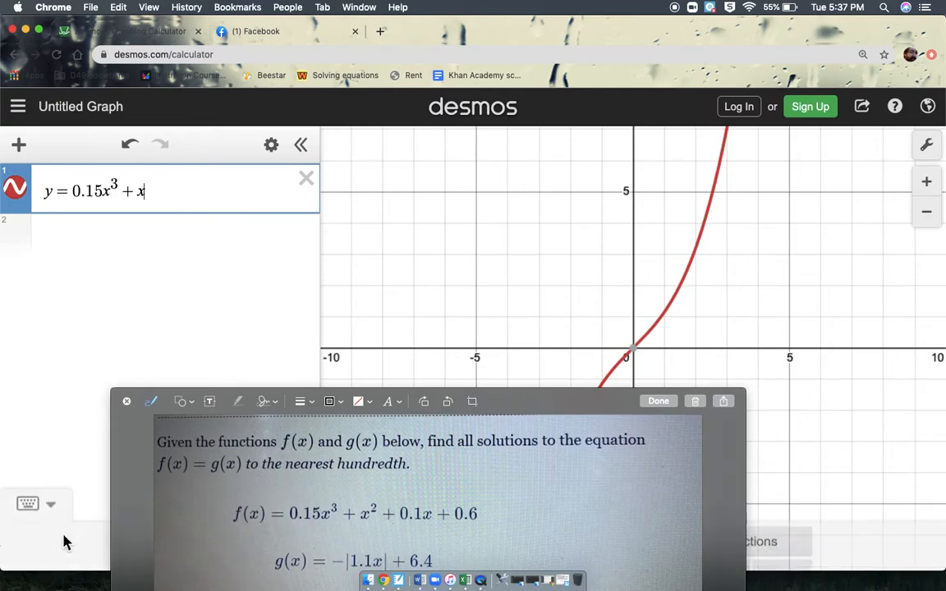
pyautogui.click(64, 543)
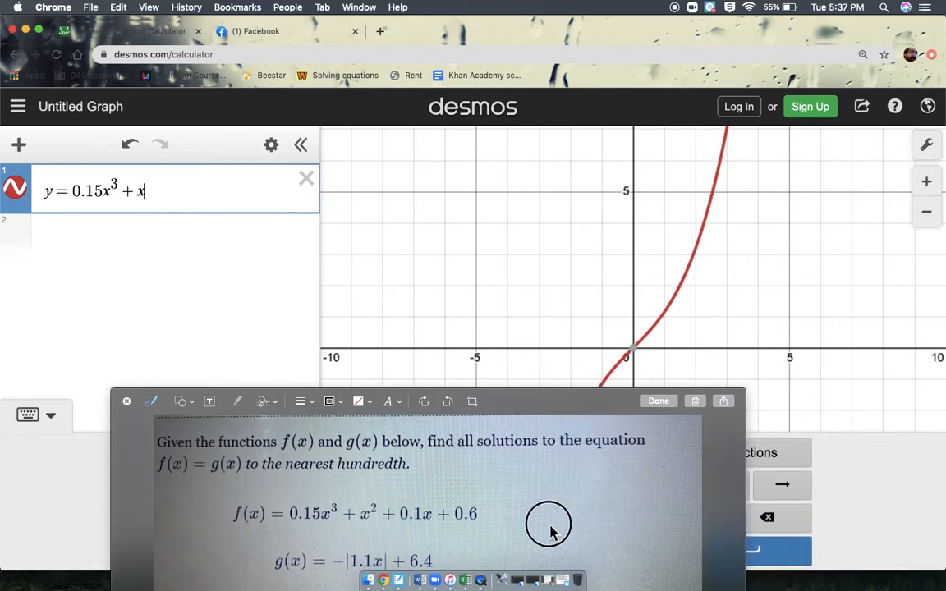
pyautogui.moveTo(566, 397); pyautogui.dragTo(565, 574)
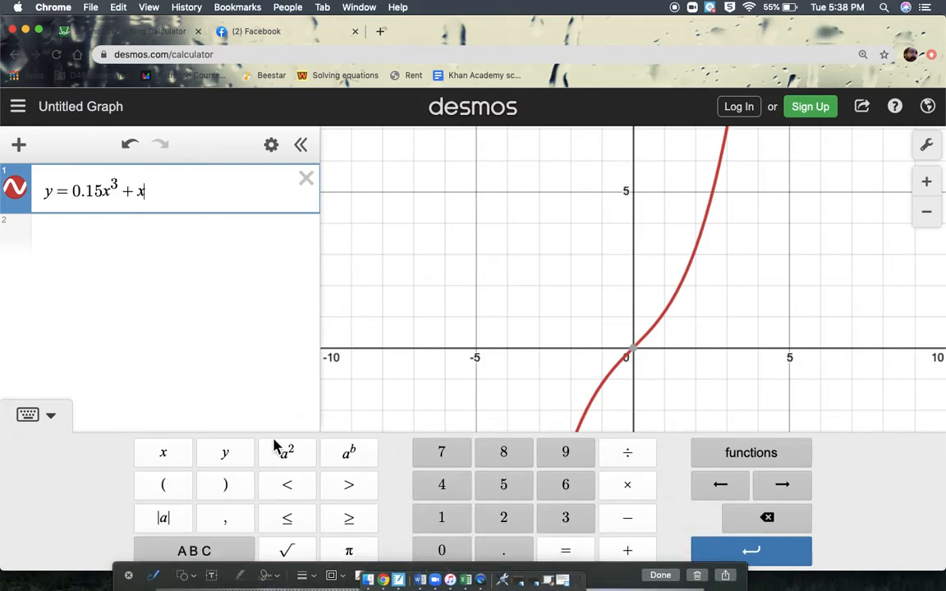
pyautogui.click(297, 464)
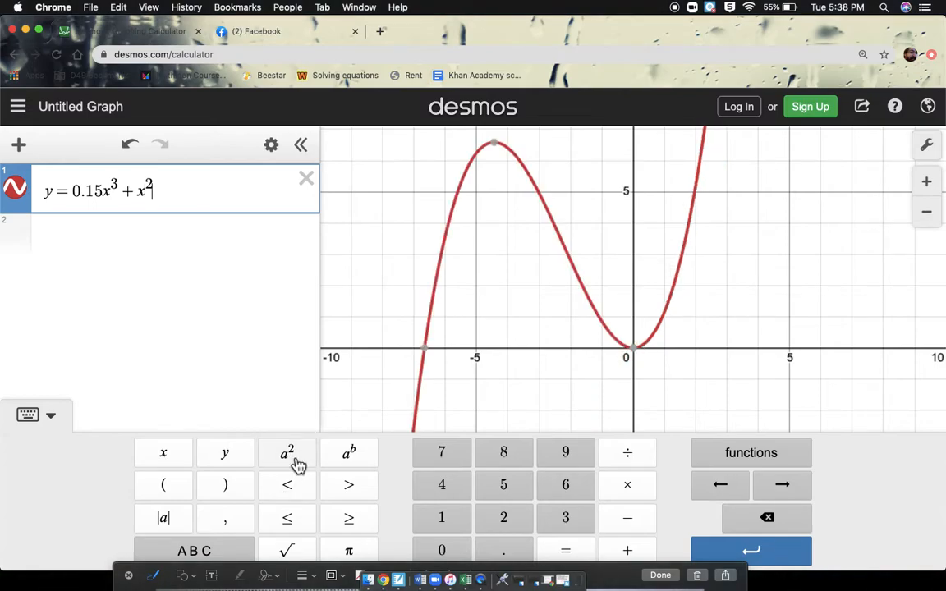
# Bring the problem image back into view and complete the first expression by appending + 0.1x + 0.6.
pyautogui.write('+')
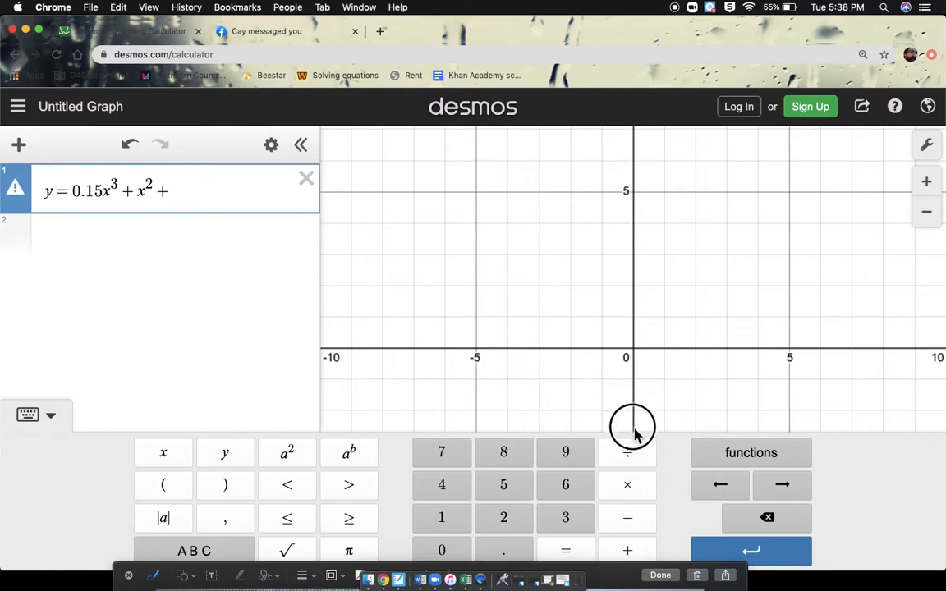
pyautogui.moveTo(612, 575); pyautogui.dragTo(639, 420)
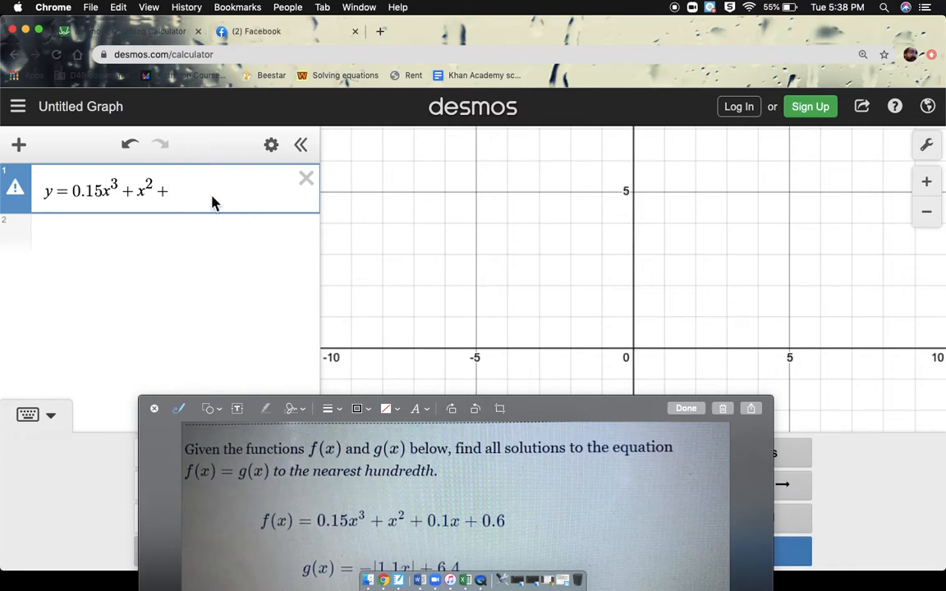
pyautogui.write('0.1')
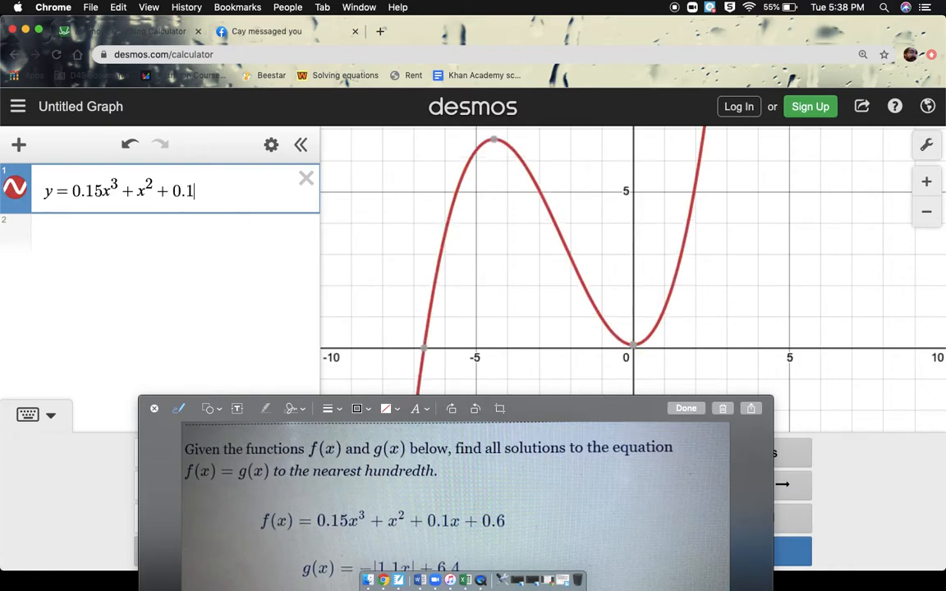
pyautogui.write('x + 0.6')
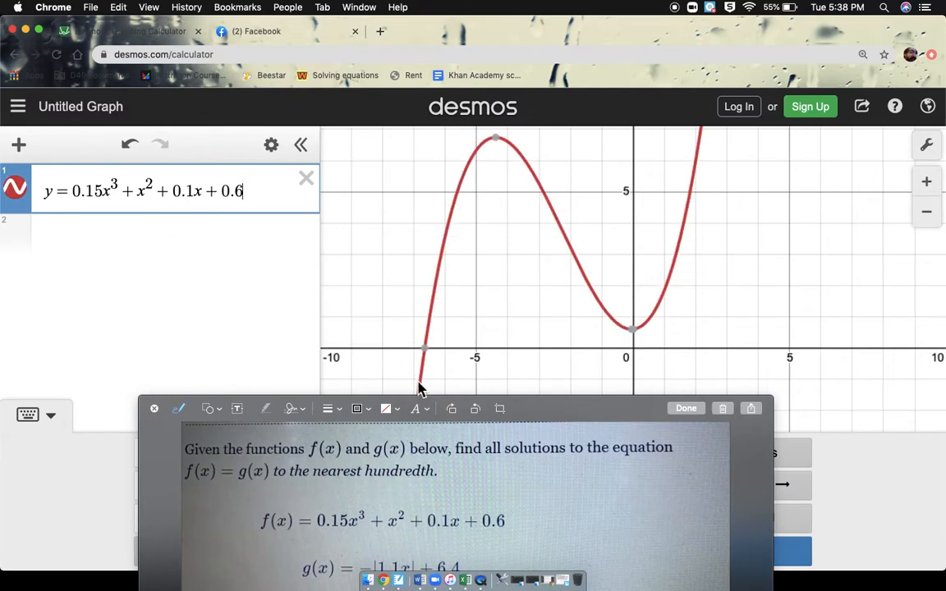
pyautogui.moveTo(510, 153)
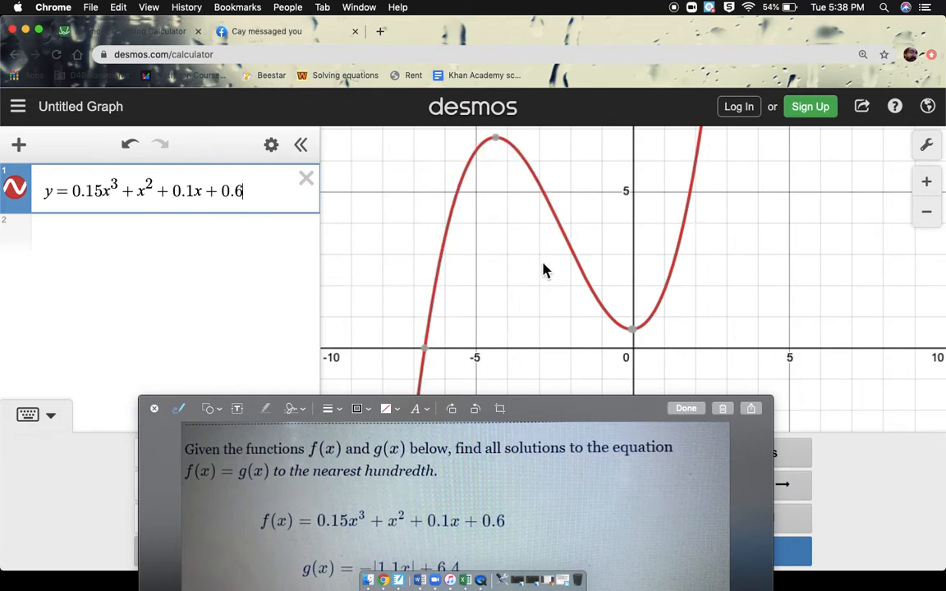
# Enter y = −|1.1x| + 6.4 as the second expression, with the problem image moved off the math keypad.
pyautogui.click(163, 239)
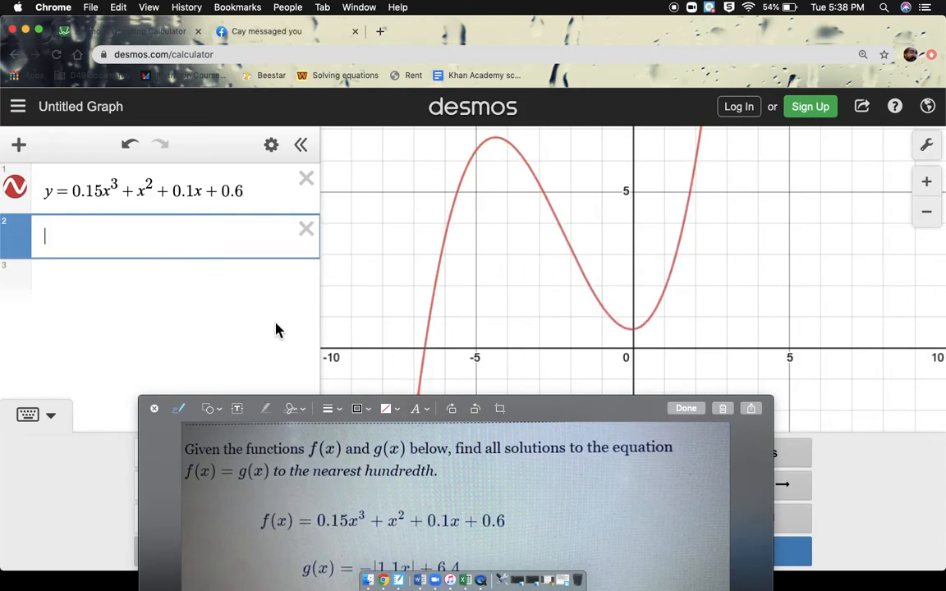
pyautogui.write('y =')
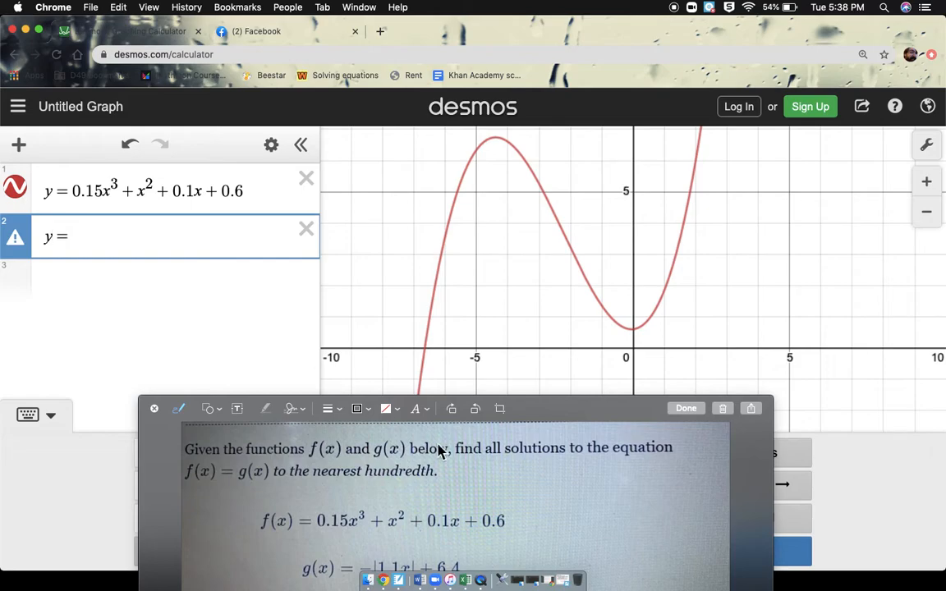
pyautogui.moveTo(598, 412); pyautogui.dragTo(780, 80)
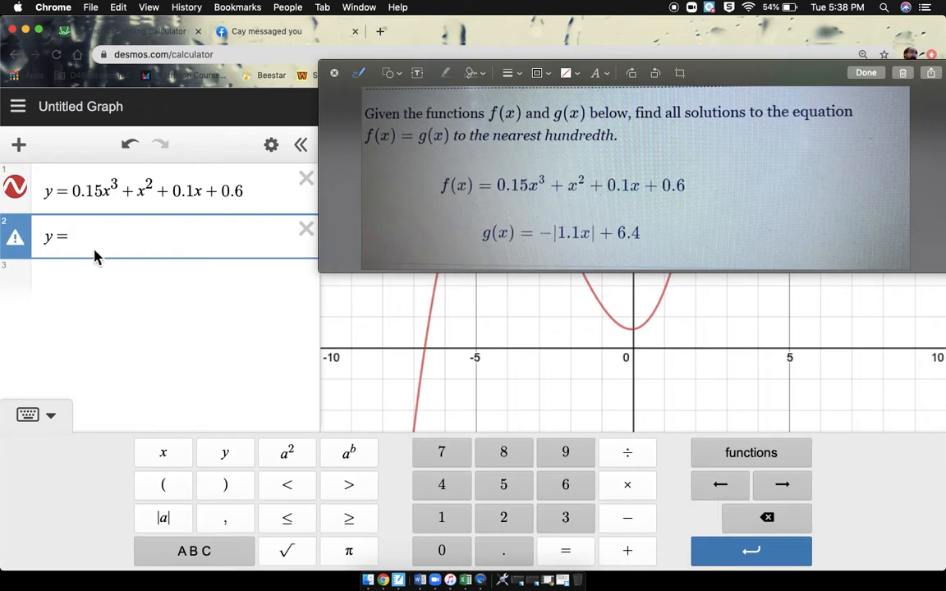
pyautogui.write('-')
pyautogui.click(166, 523)
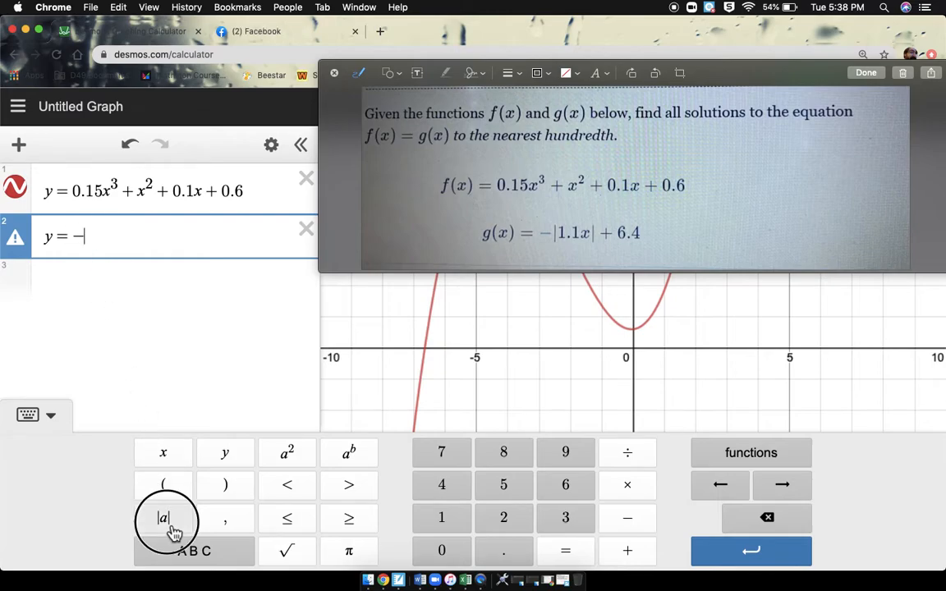
pyautogui.write('1.1x')
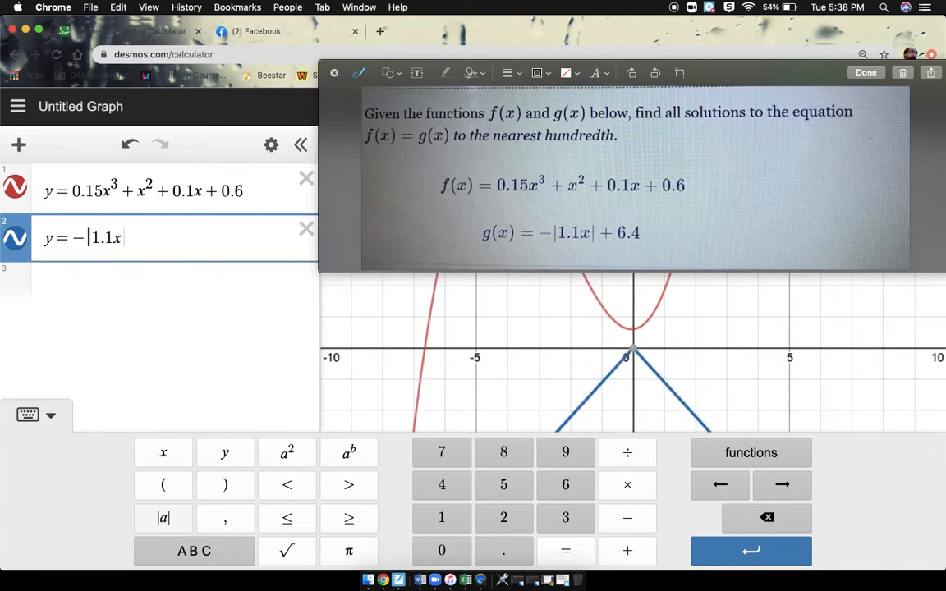
pyautogui.press('Right')
pyautogui.write('+ ')
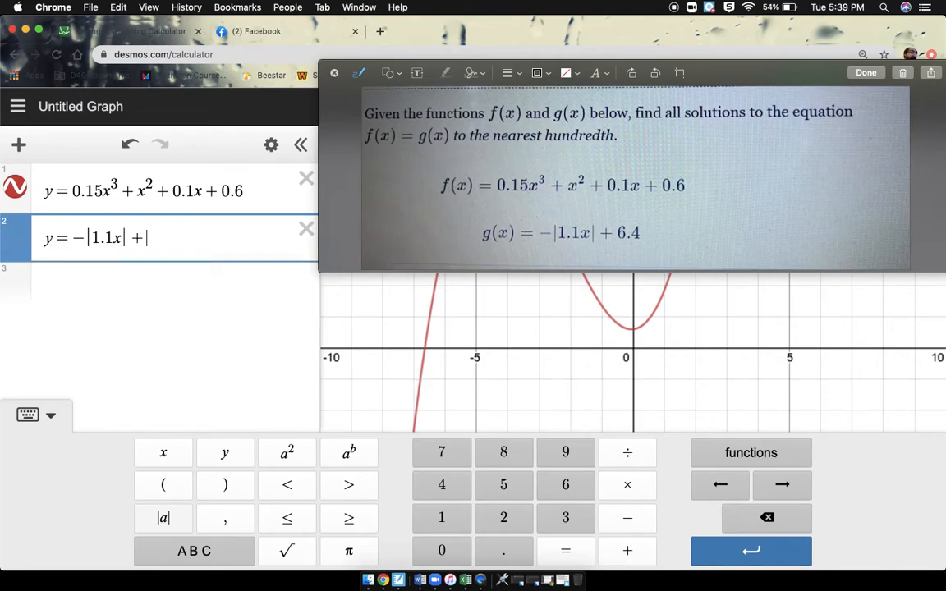
pyautogui.write('6')
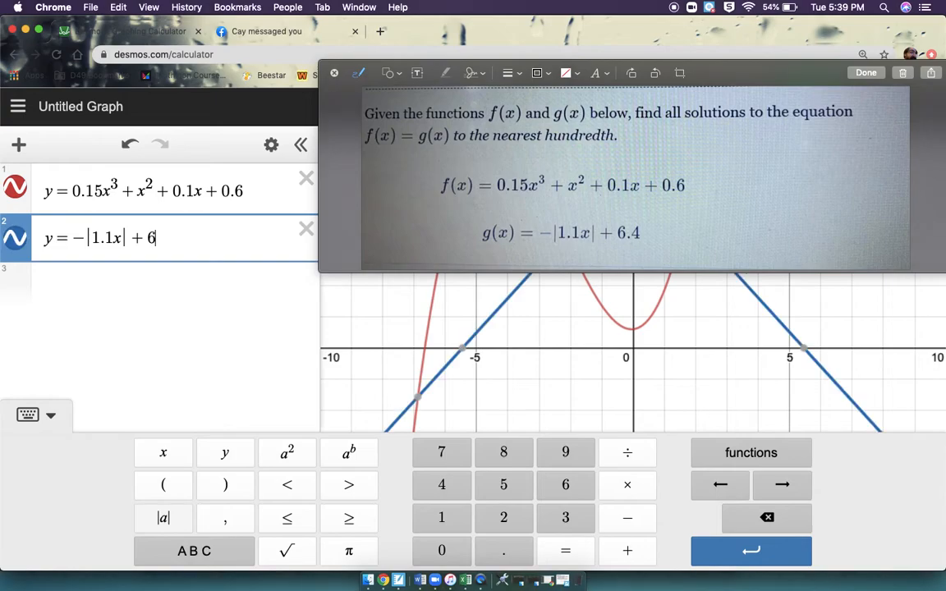
pyautogui.write('.4')
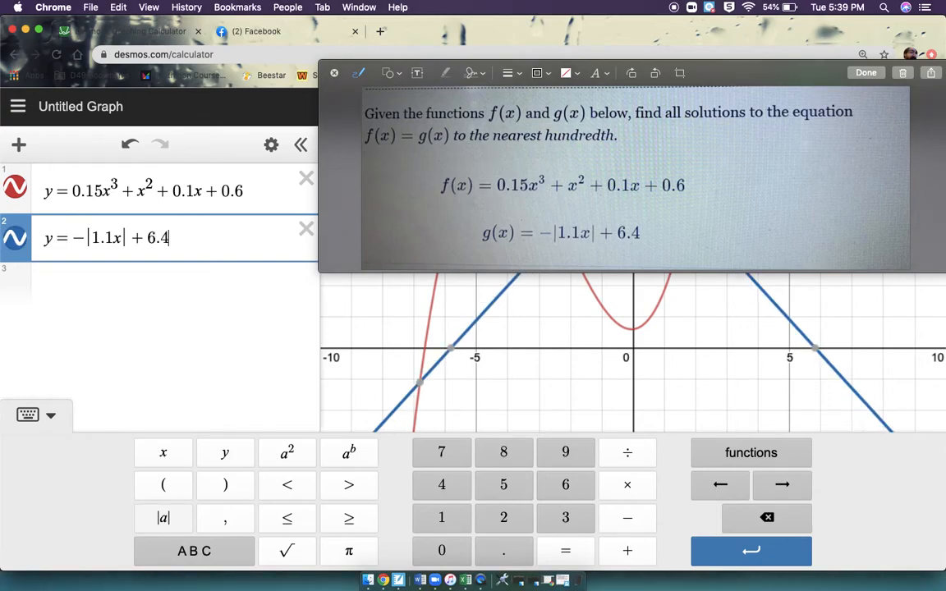
# Finish the second expression and move the problem image off the graph to expose all the curve intersections.
pyautogui.press('Return')
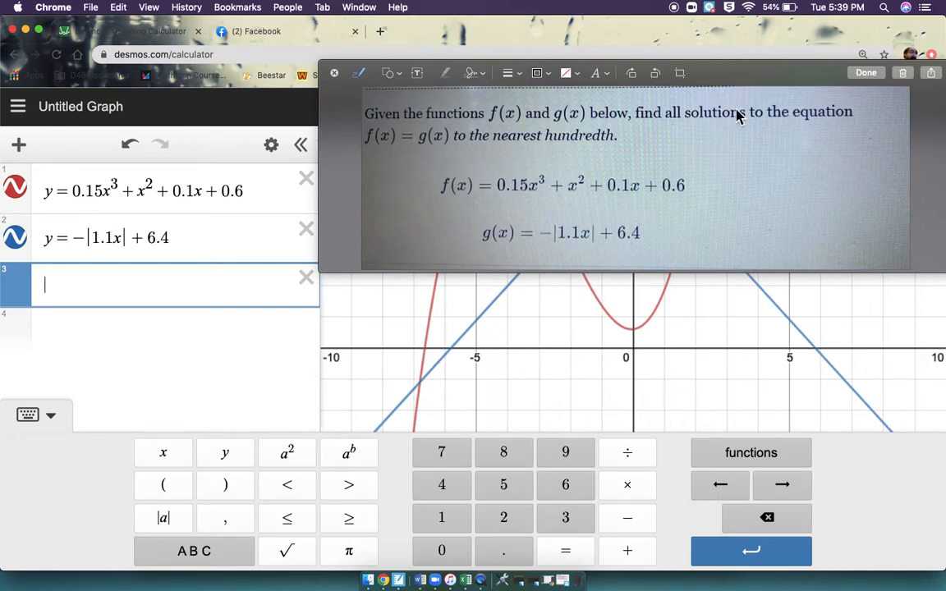
pyautogui.moveTo(771, 76); pyautogui.dragTo(564, 394)
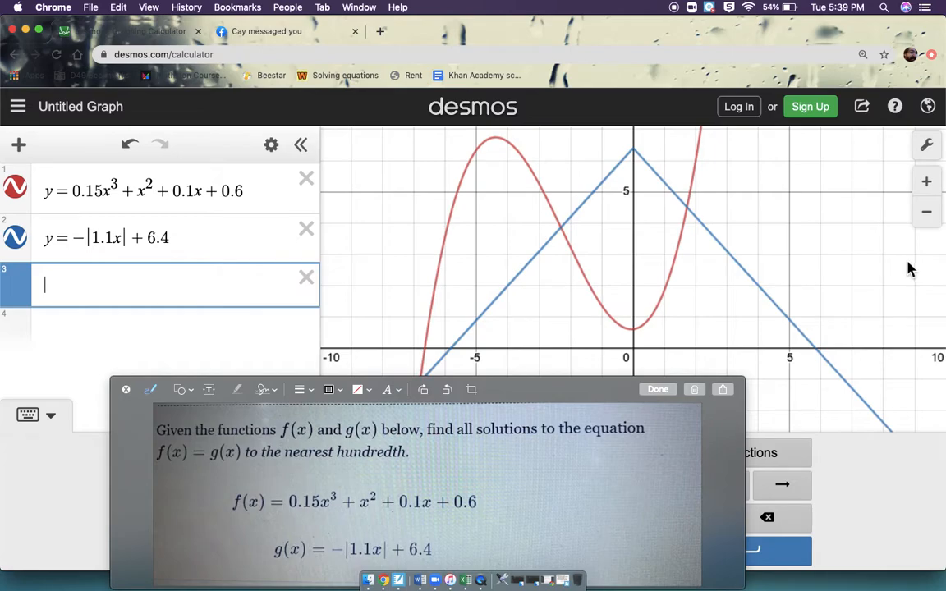
pyautogui.scroll(-5, 765, 294)
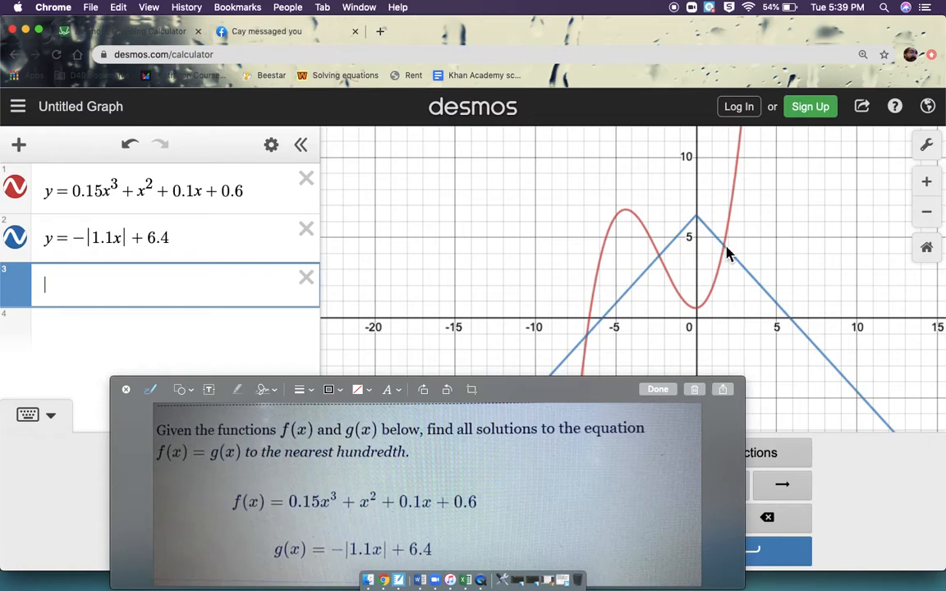
# Examine the coordinates of the leftmost intersection of the two curves at close range.
pyautogui.click(588, 344)
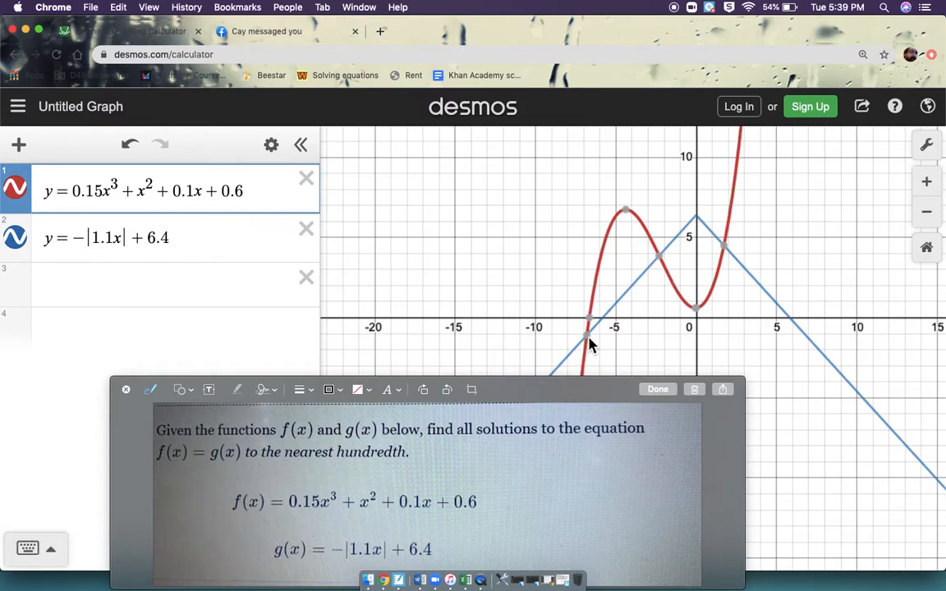
pyautogui.moveTo(595, 346)
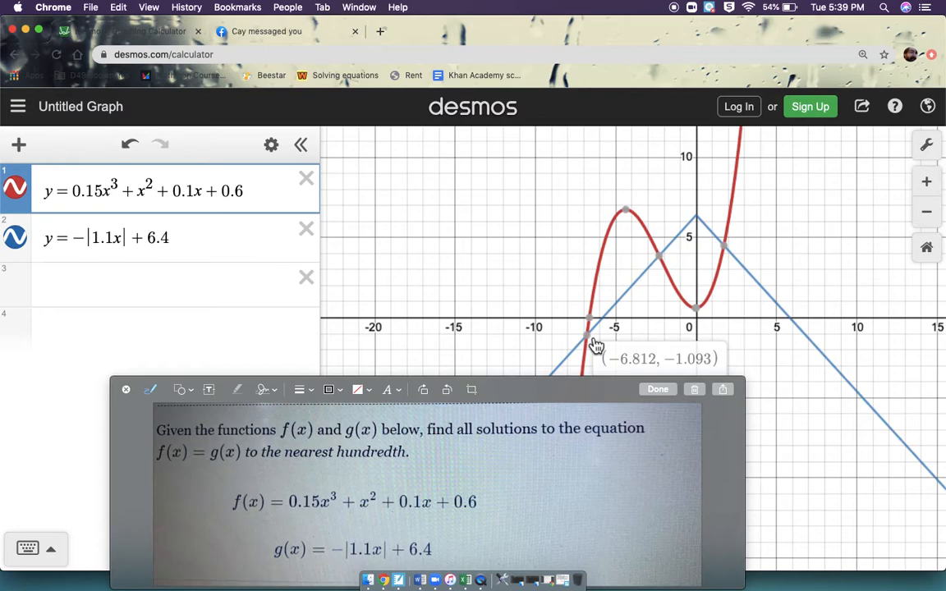
pyautogui.scroll(10, 598, 347)
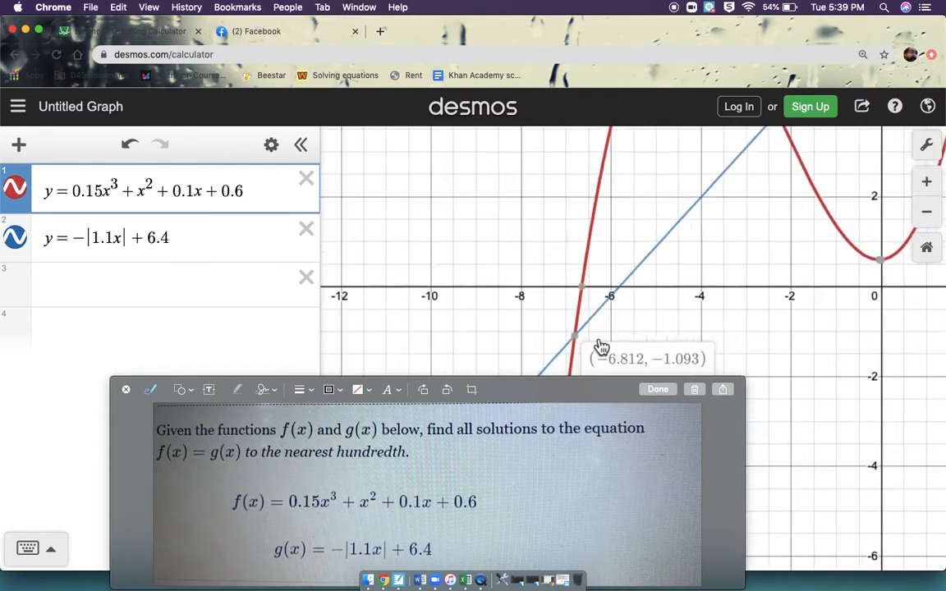
pyautogui.scroll(5, 601, 347)
pyautogui.moveTo(416, 348); pyautogui.dragTo(568, 292)
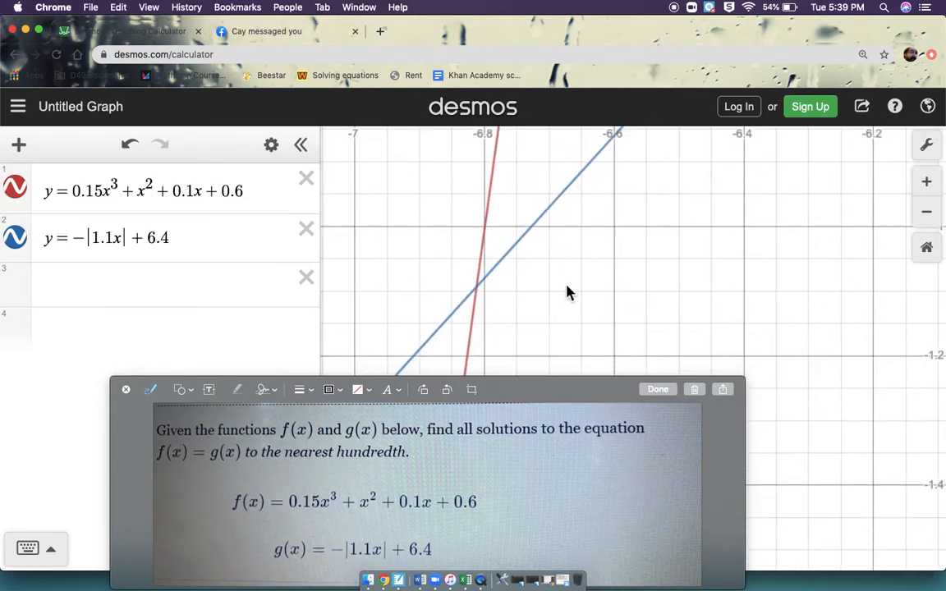
pyautogui.click(476, 293)
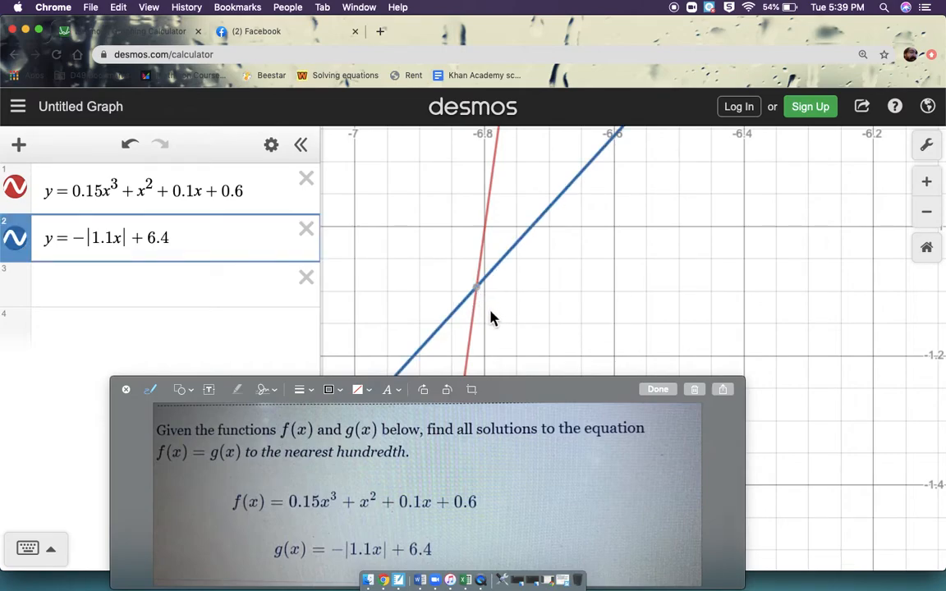
pyautogui.moveTo(485, 295)
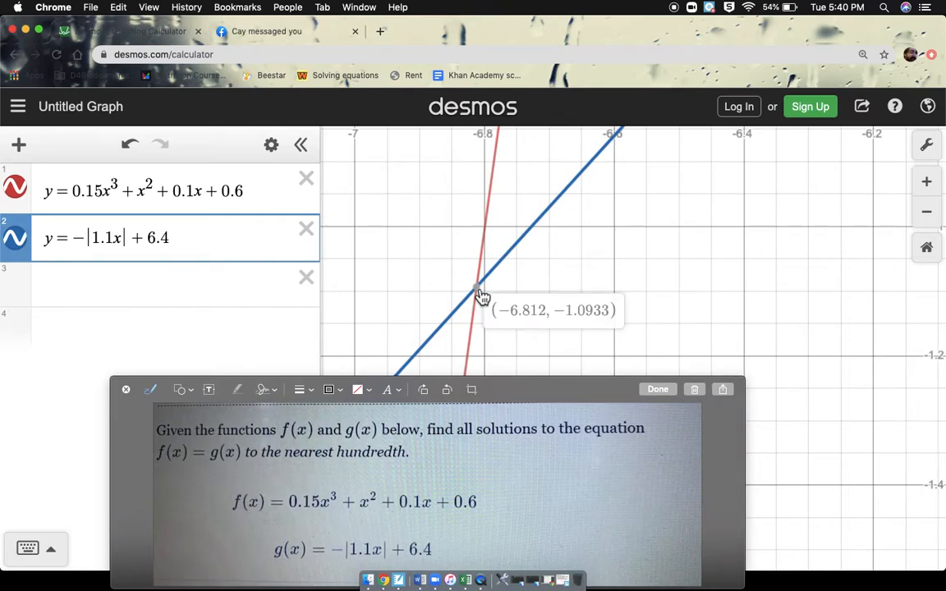
# Switch to Notebook, go to a blank page, and arrange its window and the problem image so the graph's leftmost intersection stays visible.
pyautogui.click(398, 580)
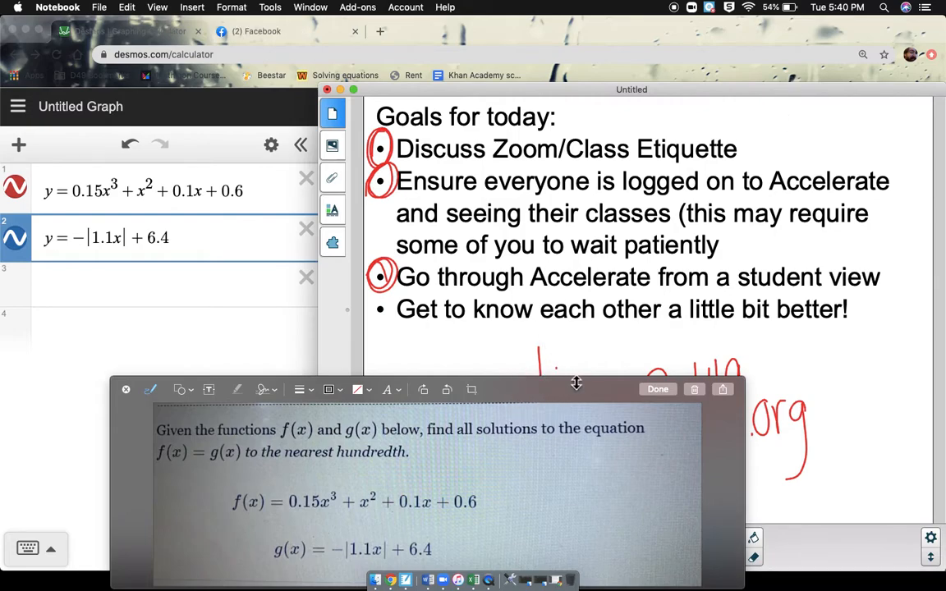
pyautogui.moveTo(585, 389); pyautogui.dragTo(260, 322)
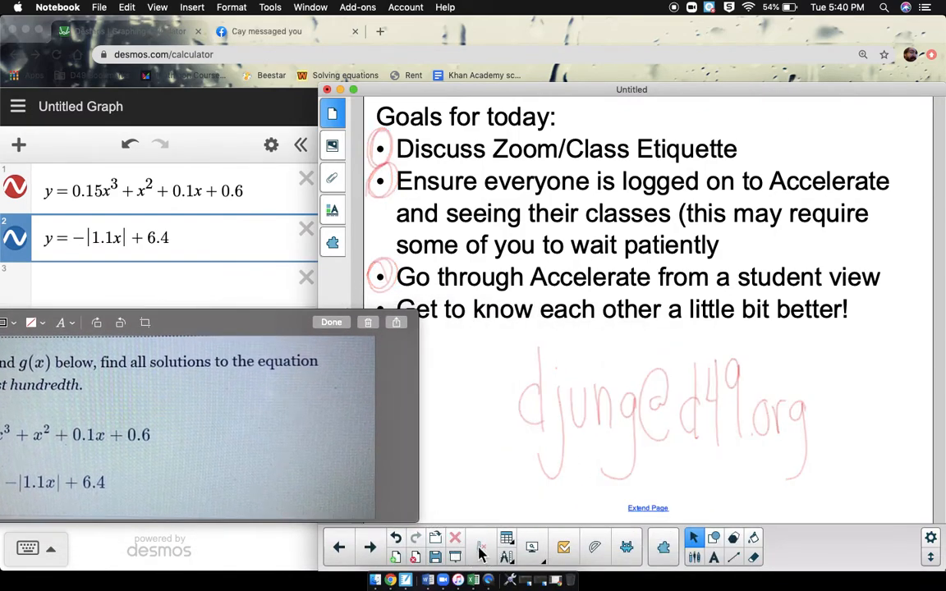
pyautogui.click(379, 555)
pyautogui.click(379, 555)
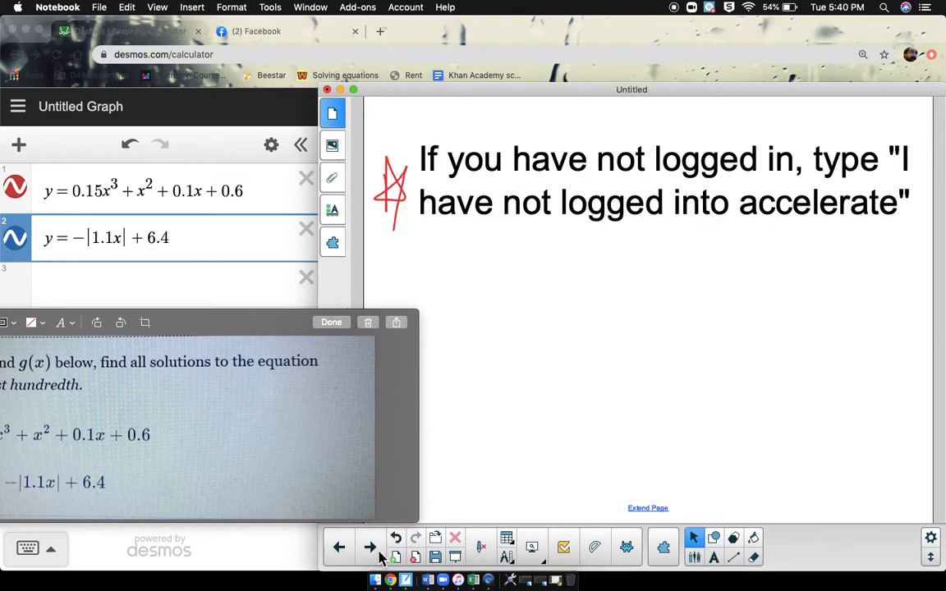
pyautogui.click(379, 555)
pyautogui.moveTo(572, 93); pyautogui.dragTo(591, 355)
# Label the leftmost intersection in Desmos and record it as (-6.812, -1.0933) in a new text box on the blank Notebook page.
pyautogui.click(477, 287)
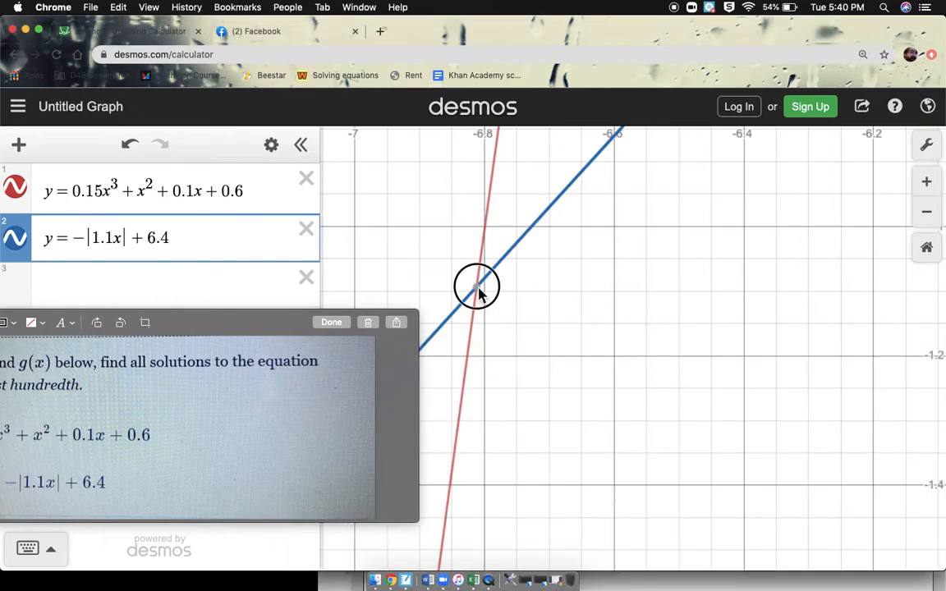
pyautogui.click(637, 584)
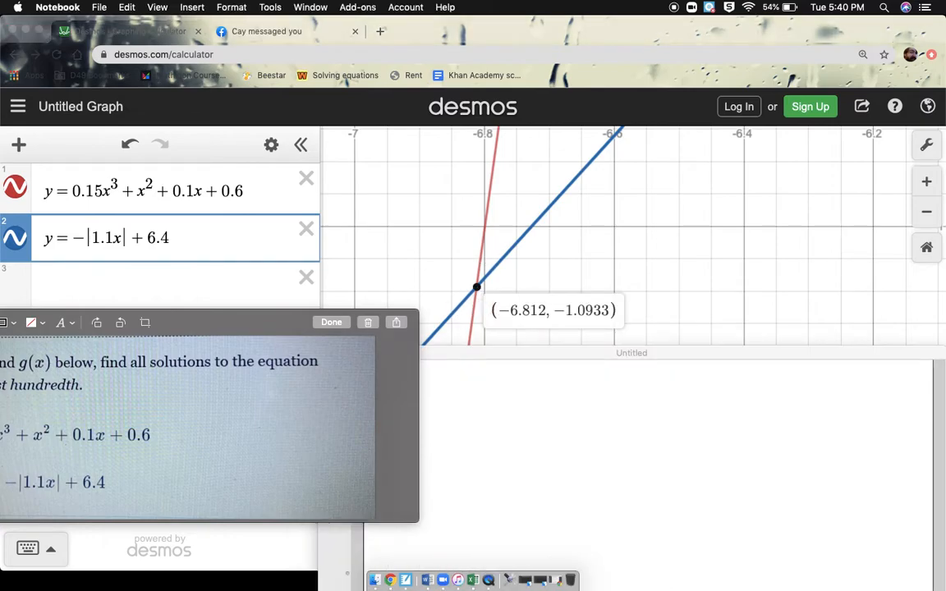
pyautogui.click(541, 404)
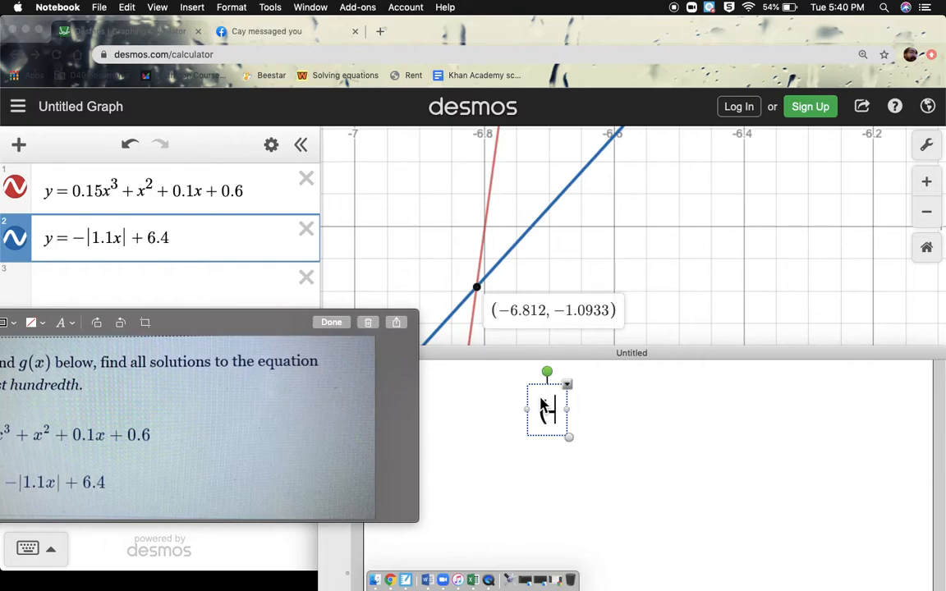
pyautogui.write('(-6.')
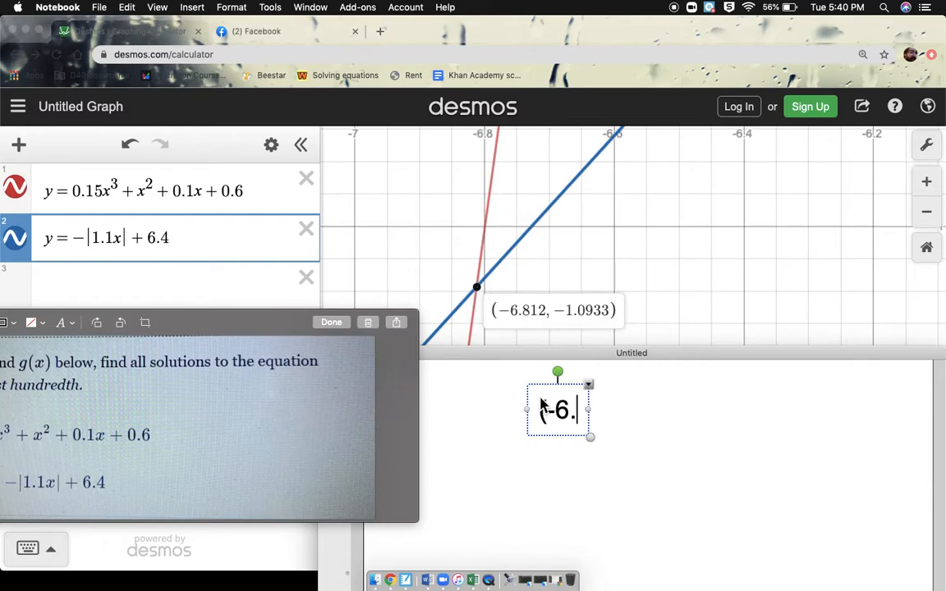
pyautogui.write('812, -1')
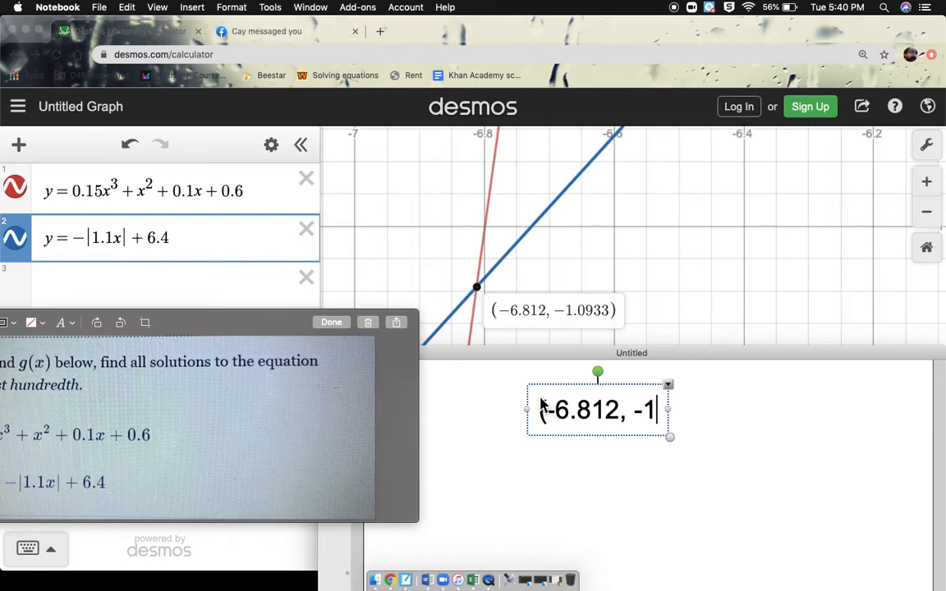
pyautogui.write('.0933)')
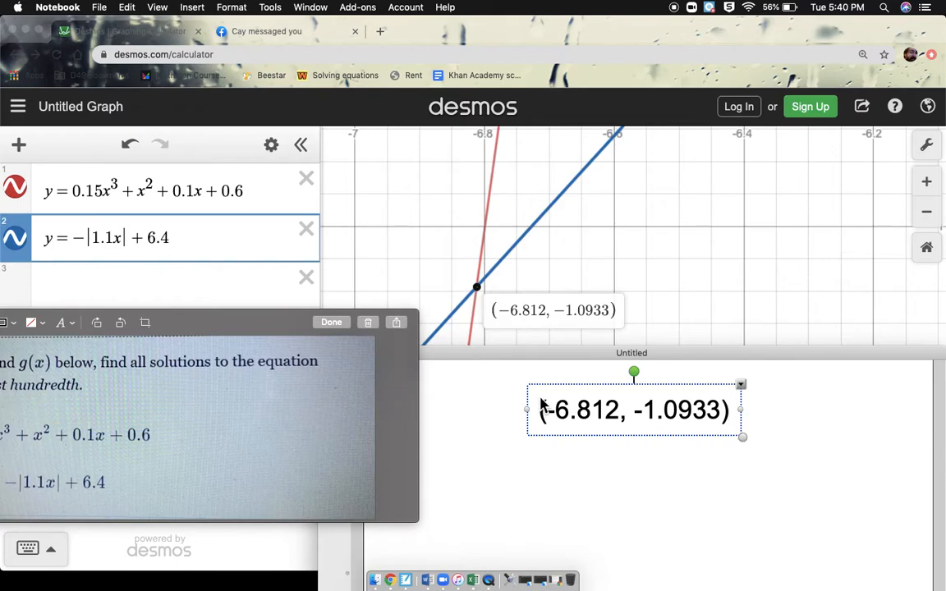
pyautogui.press('Return')
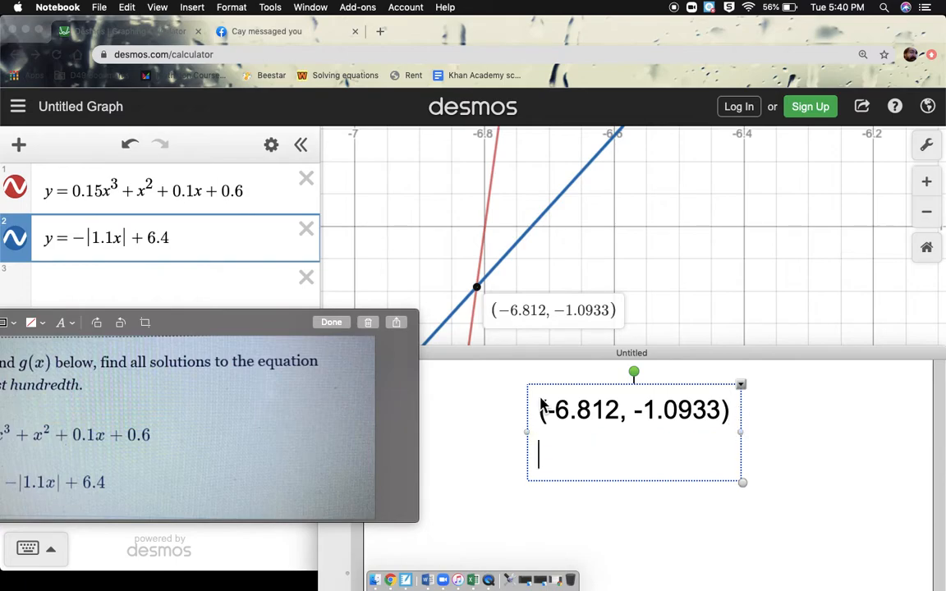
# Return to Desmos and label the middle intersection of the two curves with its coordinates.
pyautogui.click(721, 188)
pyautogui.scroll(-5, 721, 188)
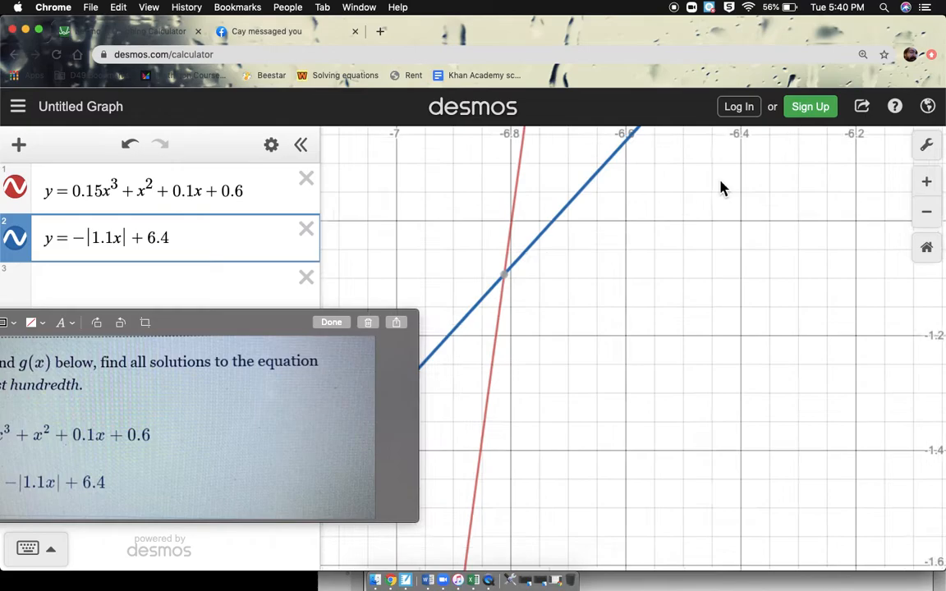
pyautogui.moveTo(721, 188)
pyautogui.mouseDown()
pyautogui.moveTo(644, 302)
pyautogui.moveTo(589, 302)
pyautogui.mouseUp()
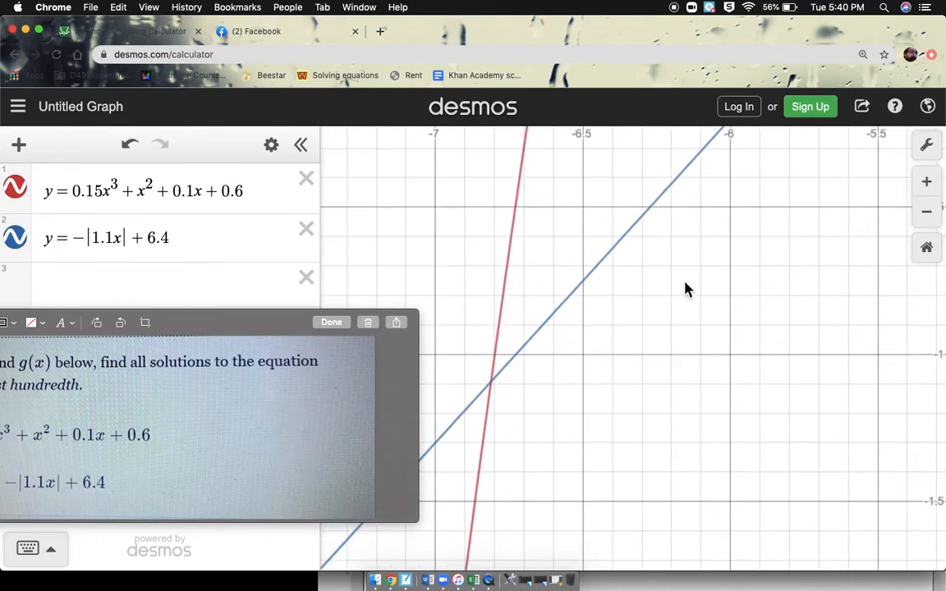
pyautogui.moveTo(729, 218); pyautogui.dragTo(536, 420)
pyautogui.moveTo(698, 243)
pyautogui.mouseDown()
pyautogui.moveTo(677, 243)
pyautogui.moveTo(573, 378)
pyautogui.mouseUp()
pyautogui.scroll(-3, 573, 377)
pyautogui.scroll(-5, 572, 377)
pyautogui.scroll(1, 573, 378)
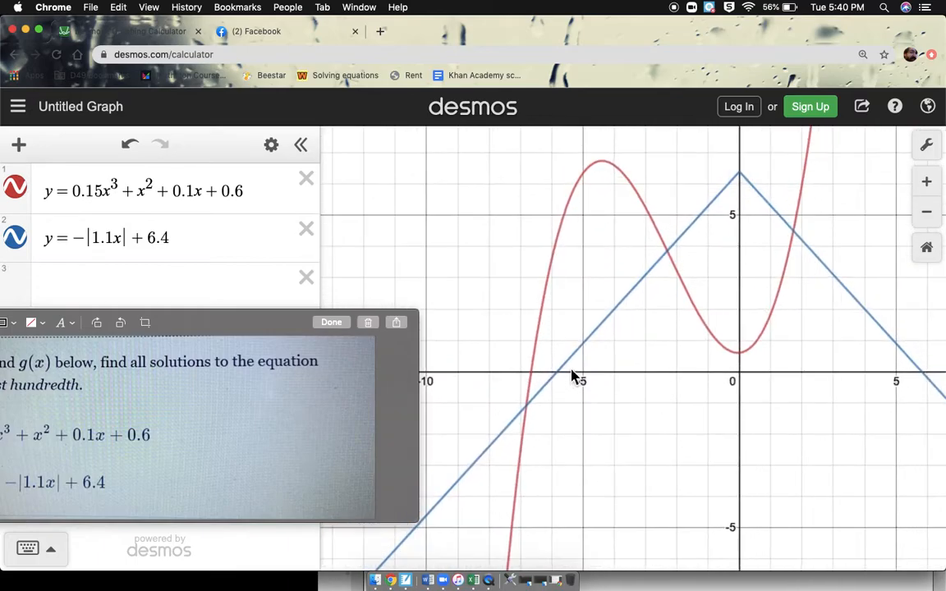
pyautogui.click(669, 258)
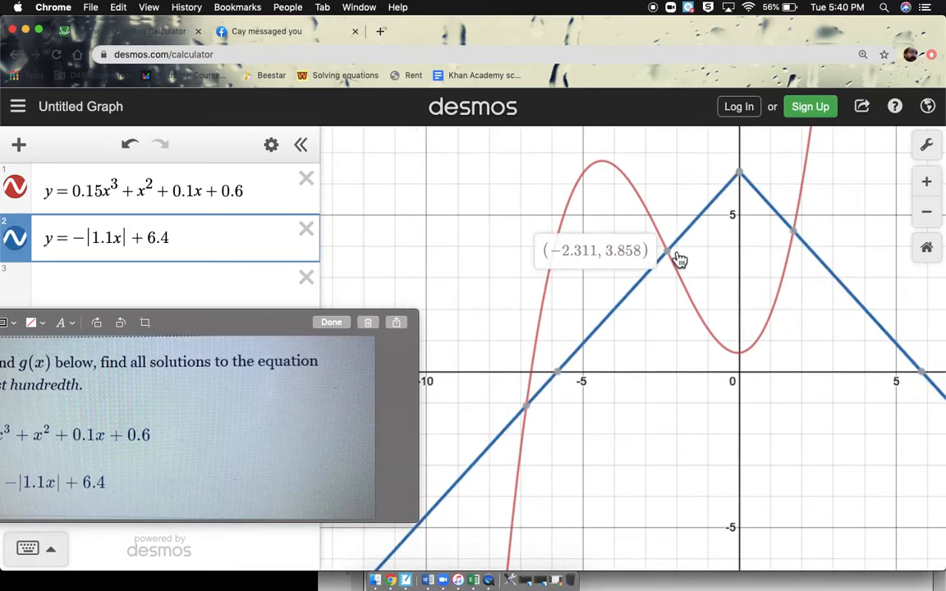
pyautogui.scroll(5, 676, 262)
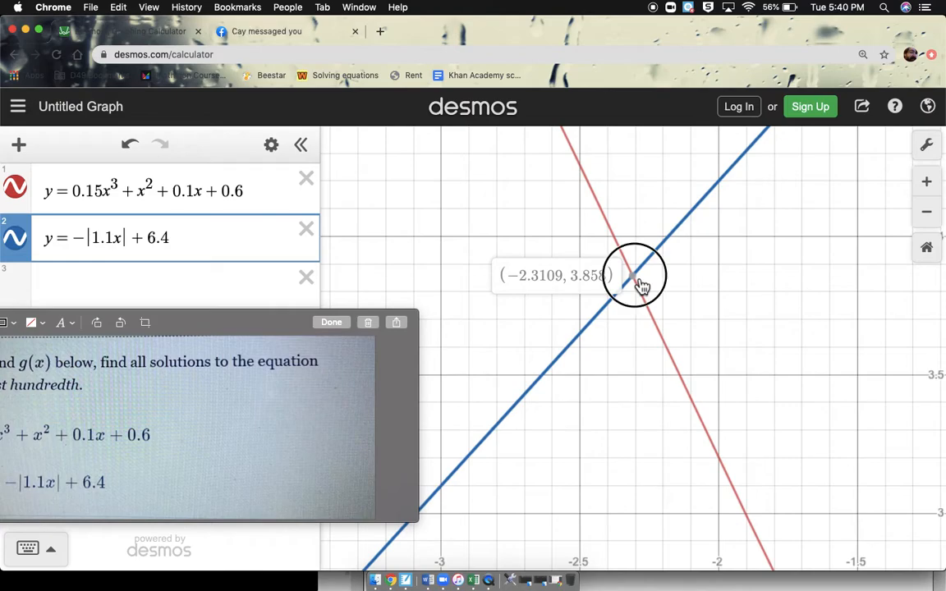
pyautogui.click(638, 281)
# Switch to Notebook and record the middle intersection as (-2.3109, 3.858) on the second line of the text box.
pyautogui.click(661, 586)
pyautogui.click(656, 564)
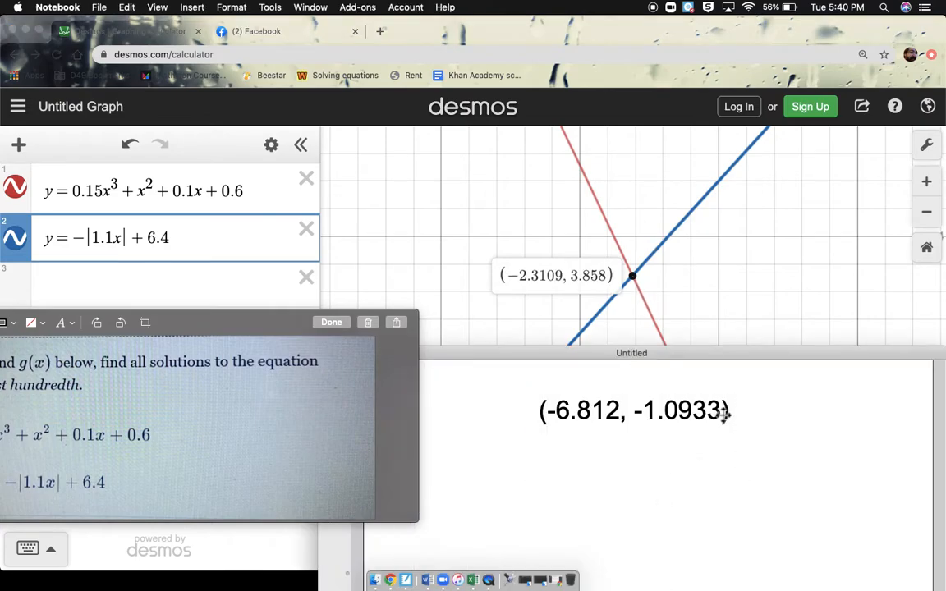
pyautogui.click(721, 414)
pyautogui.click(634, 449)
pyautogui.write('(')
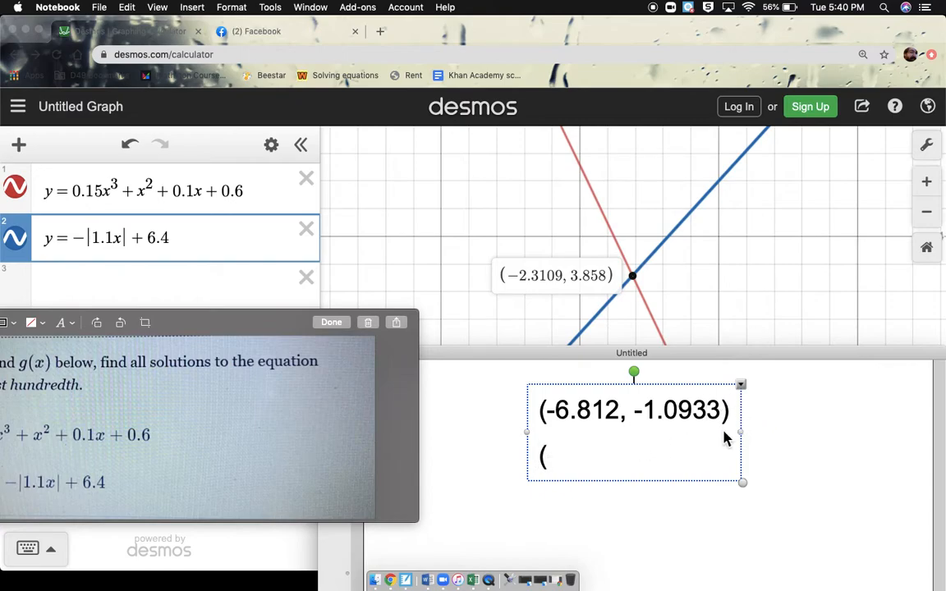
pyautogui.write('-2.')
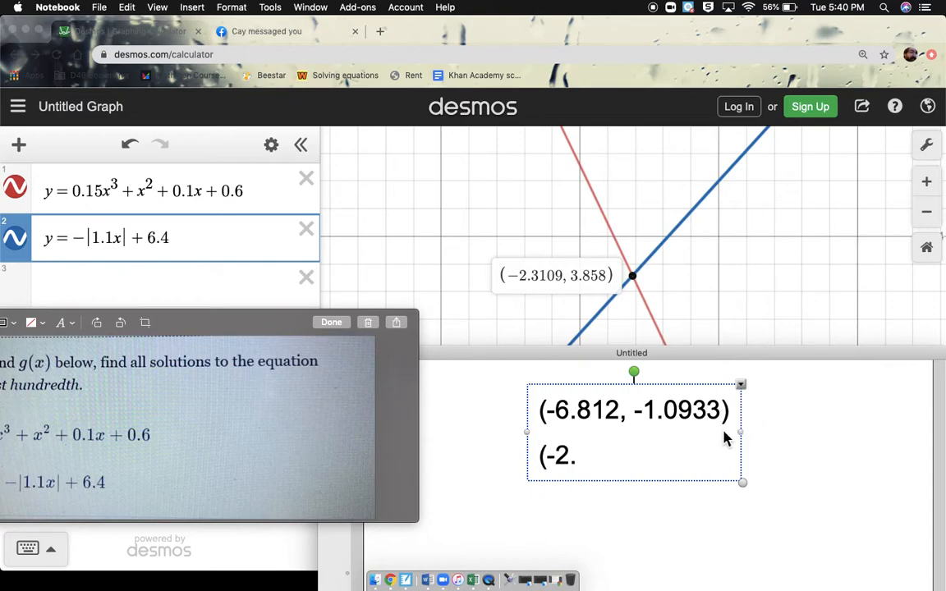
pyautogui.write('310')
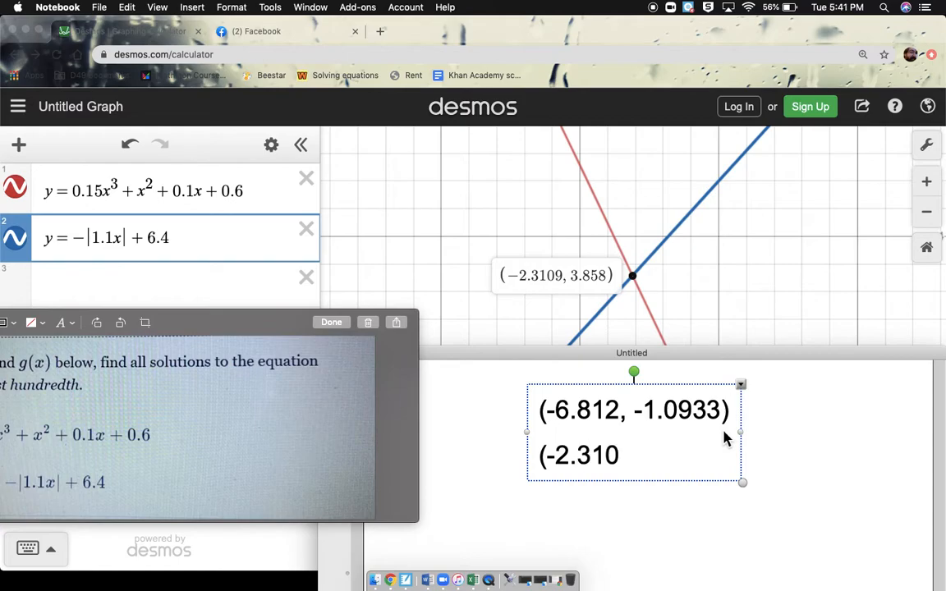
pyautogui.write('9,')
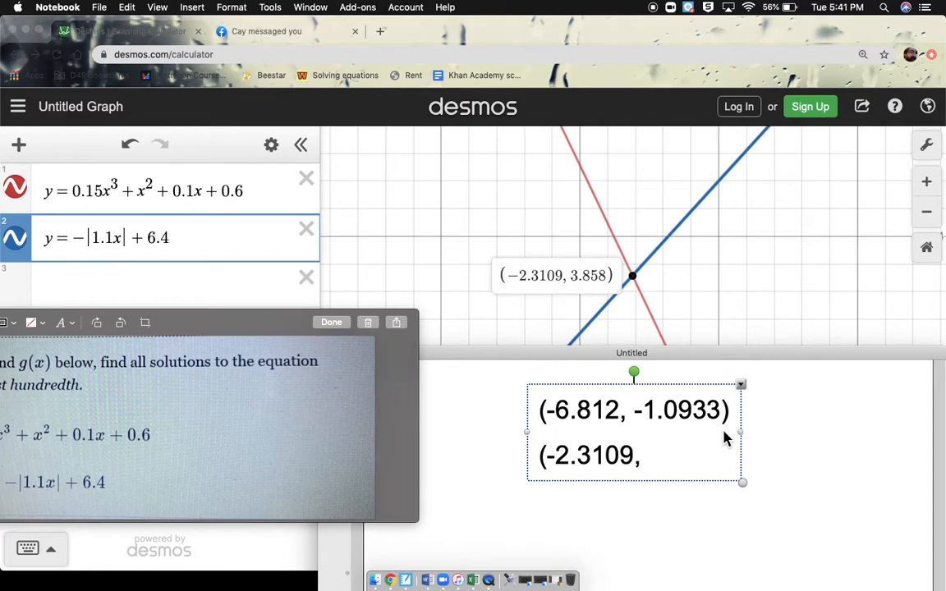
pyautogui.write(' 3.858)')
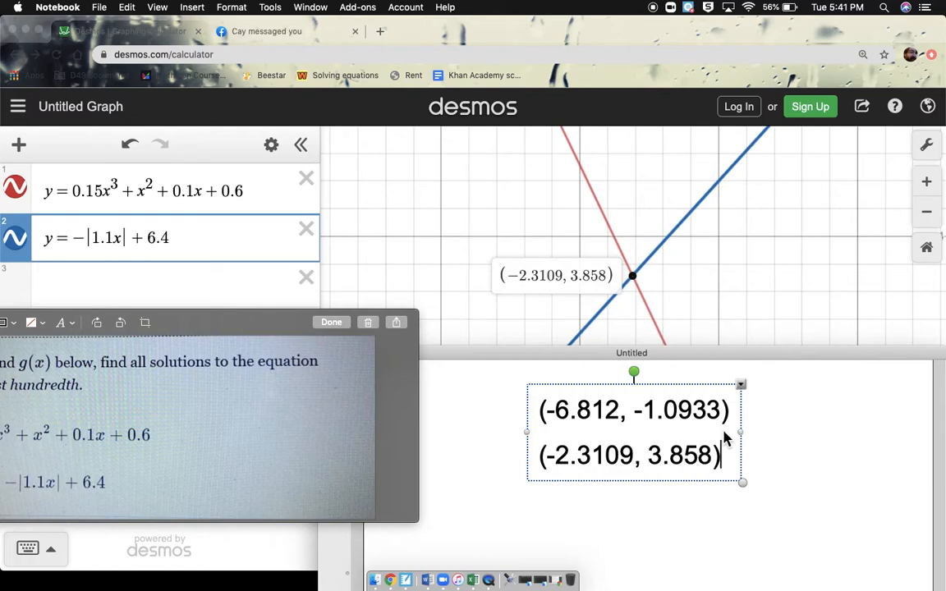
pyautogui.press('Return')
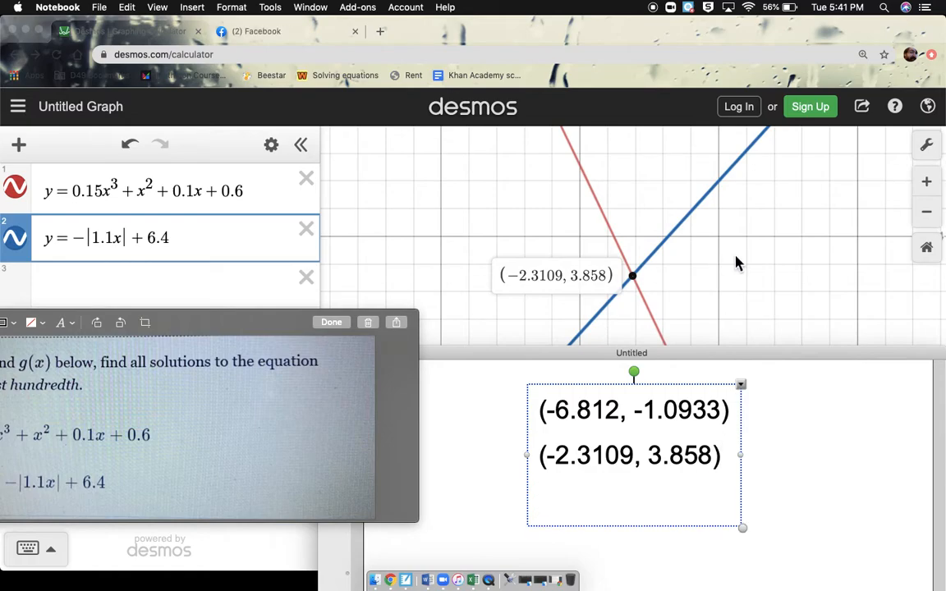
# Return to Desmos and label the rightmost intersection of the two curves with its coordinates.
pyautogui.click(701, 261)
pyautogui.scroll(-5, 700, 262)
pyautogui.scroll(-2, 701, 262)
pyautogui.click(861, 248)
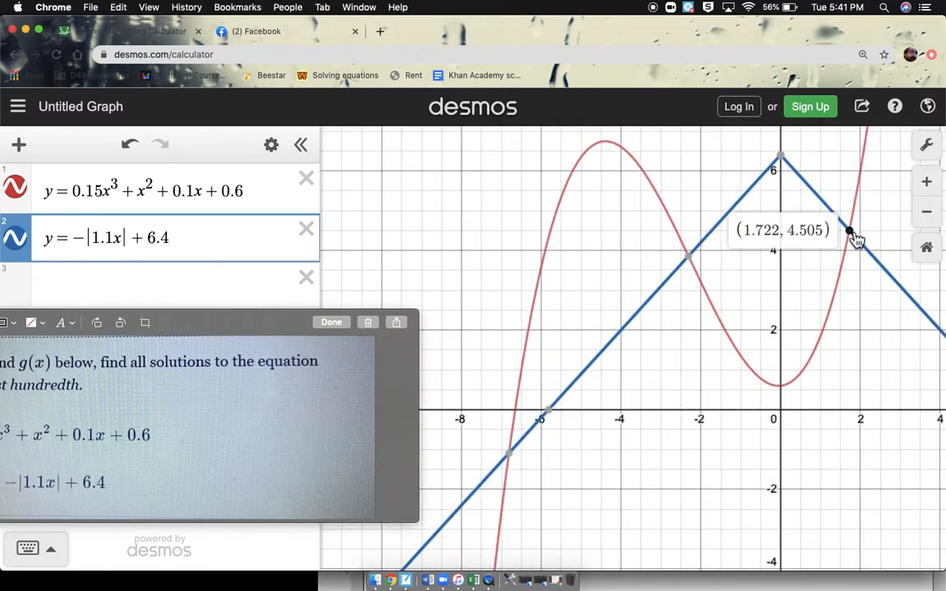
# Switch to Notebook and record the rightmost intersection as (1.722, 4.505) below the other two points.
pyautogui.click(734, 588)
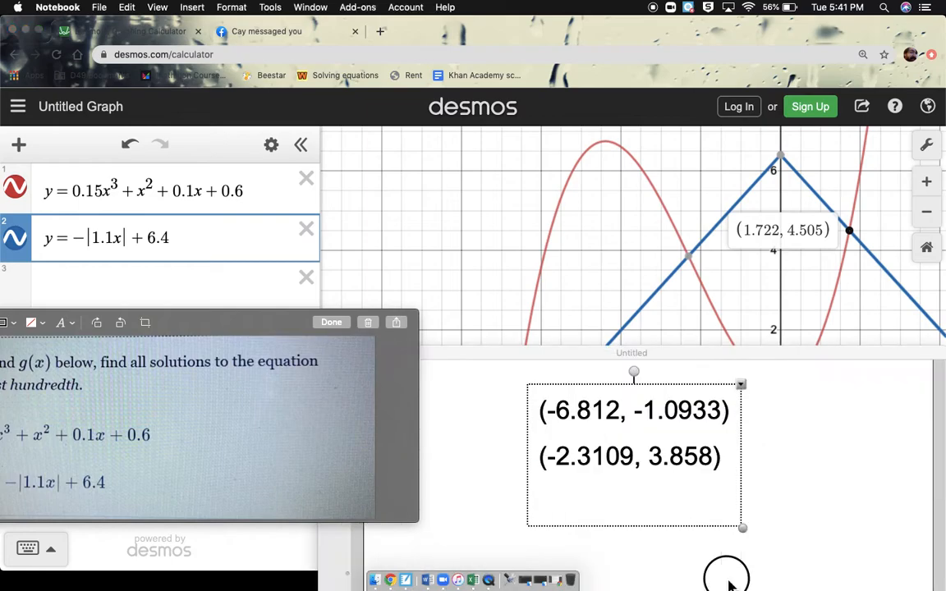
pyautogui.click(712, 459)
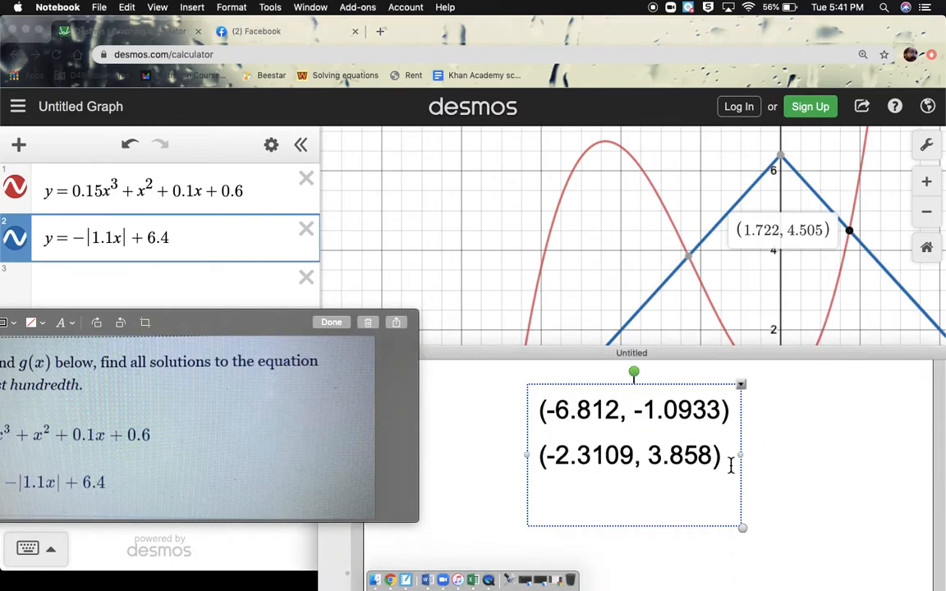
pyautogui.press('Return')
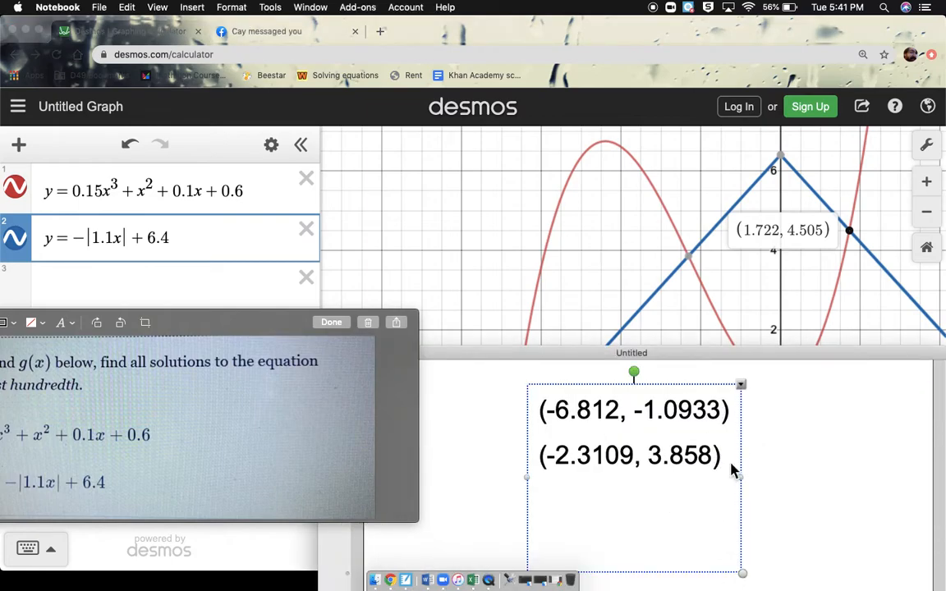
pyautogui.write('(1.722, 4.505)')
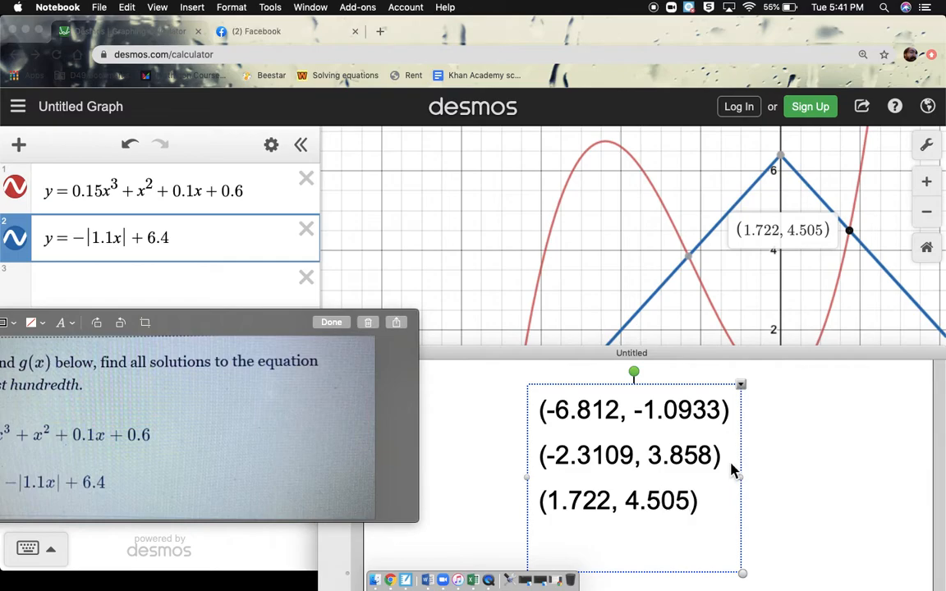